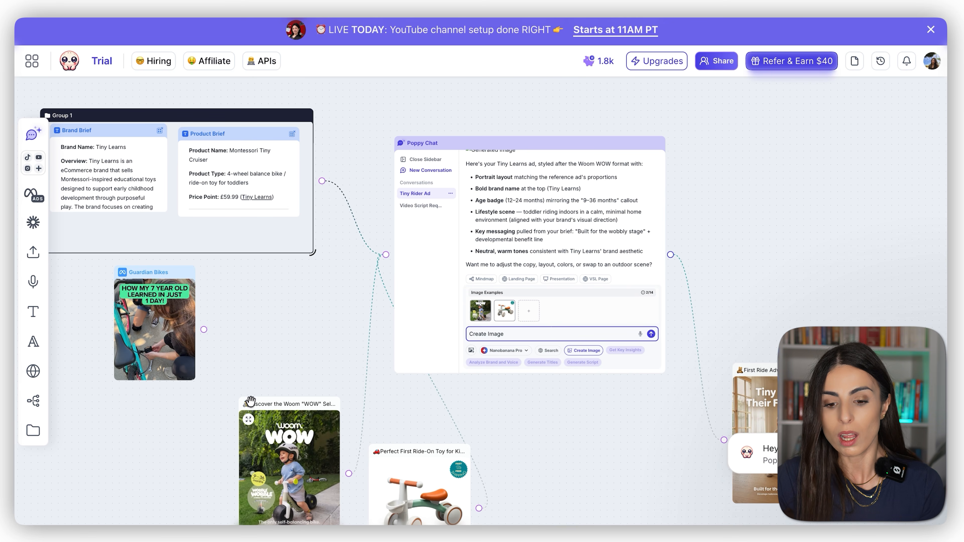
Step: Create a new board from the list of all boards
{"action": "mouse_move", "coordinate": [370, 247]}
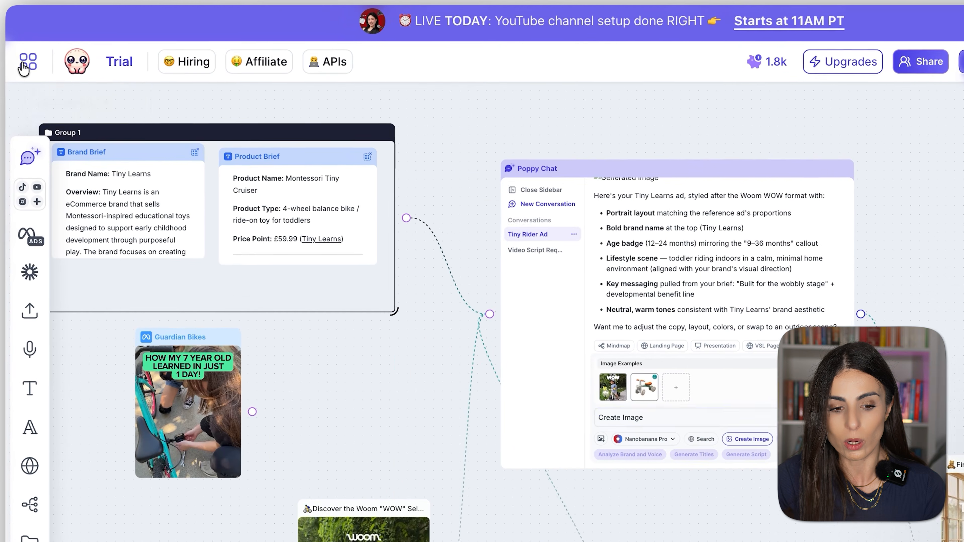
{"action": "left_click", "coordinate": [23, 68]}
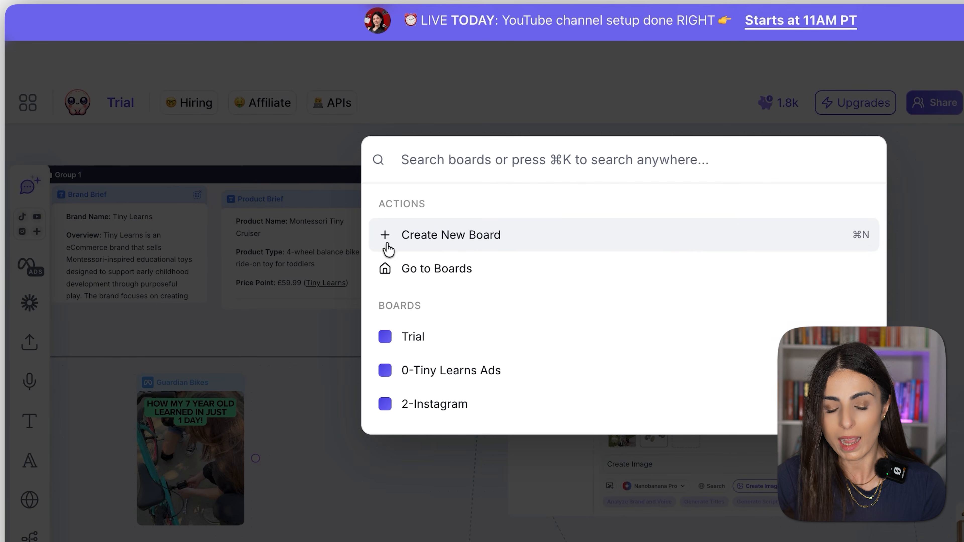
{"action": "left_click", "coordinate": [468, 235]}
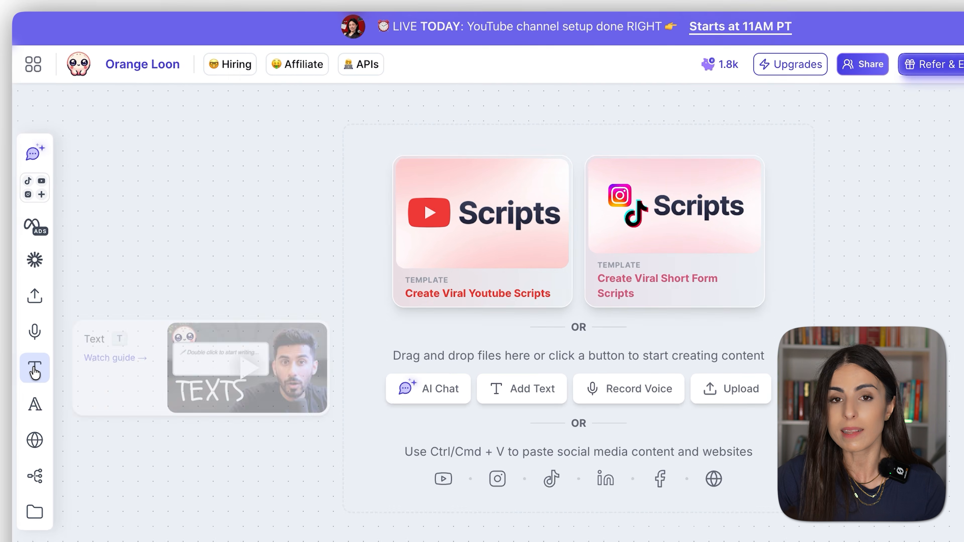
Step: Add a text card to the empty board and paste the copied brand information into it
{"action": "left_click", "coordinate": [35, 371]}
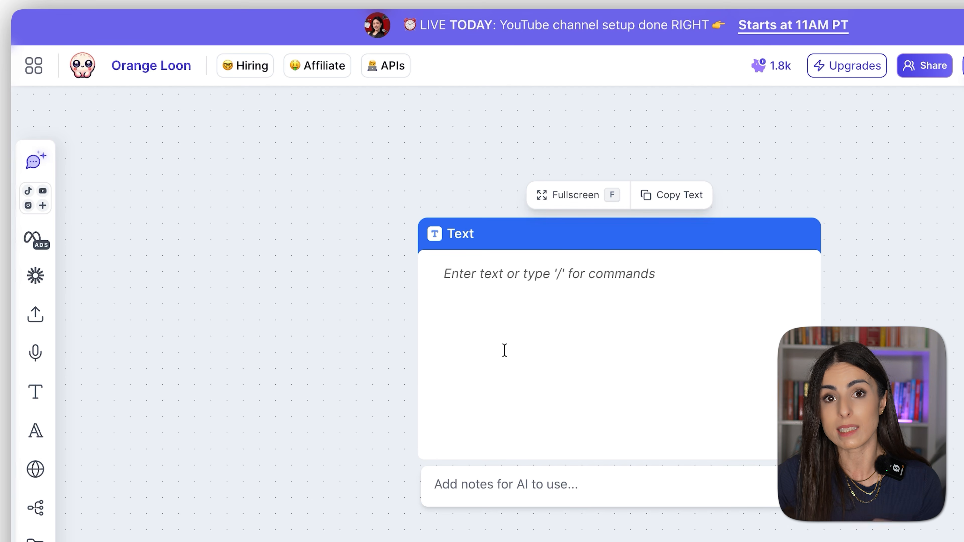
{"action": "left_click", "coordinate": [470, 286]}
{"action": "type", "text": "Learning over entertainment Quality over quantity Calm, focused play vs overstimulation Supporting your child’s development from an early age"}
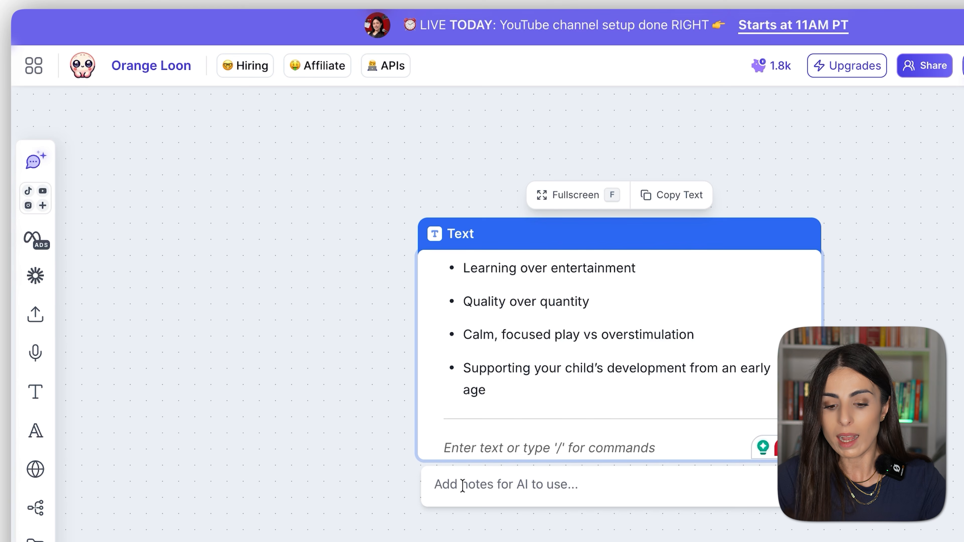
Step: Rename the brand information text card as "Brand Brief"
{"action": "left_click", "coordinate": [472, 232]}
{"action": "double_click", "coordinate": [468, 235]}
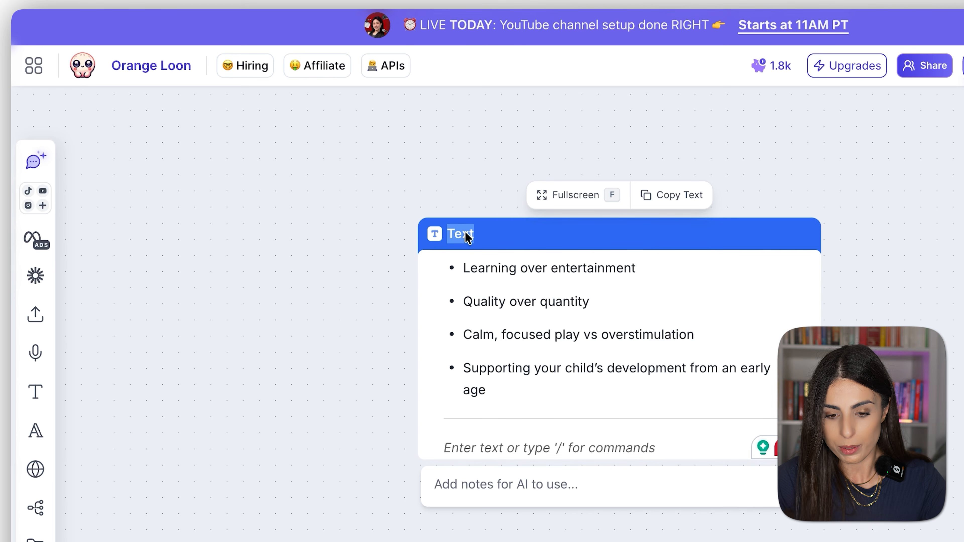
{"action": "type", "text": "Brand "}
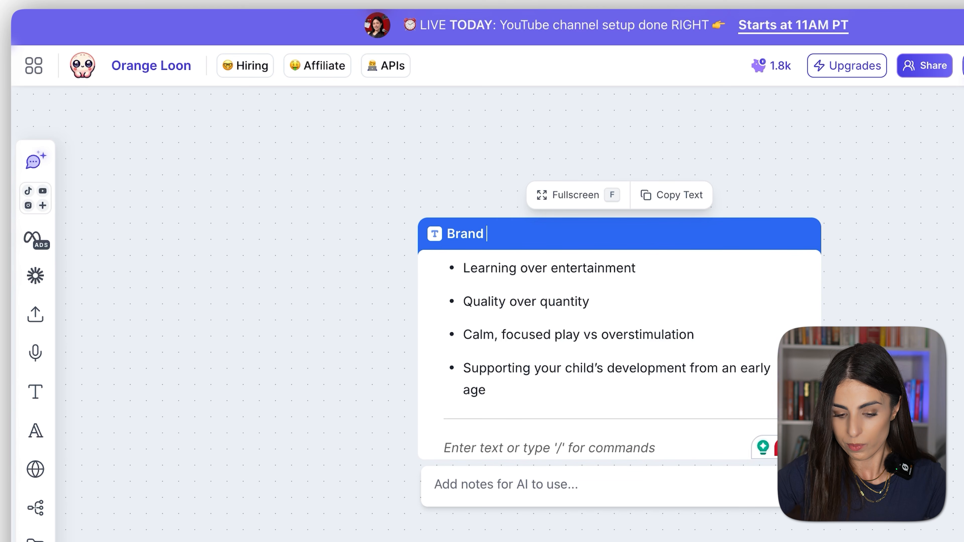
{"action": "type", "text": "Brief"}
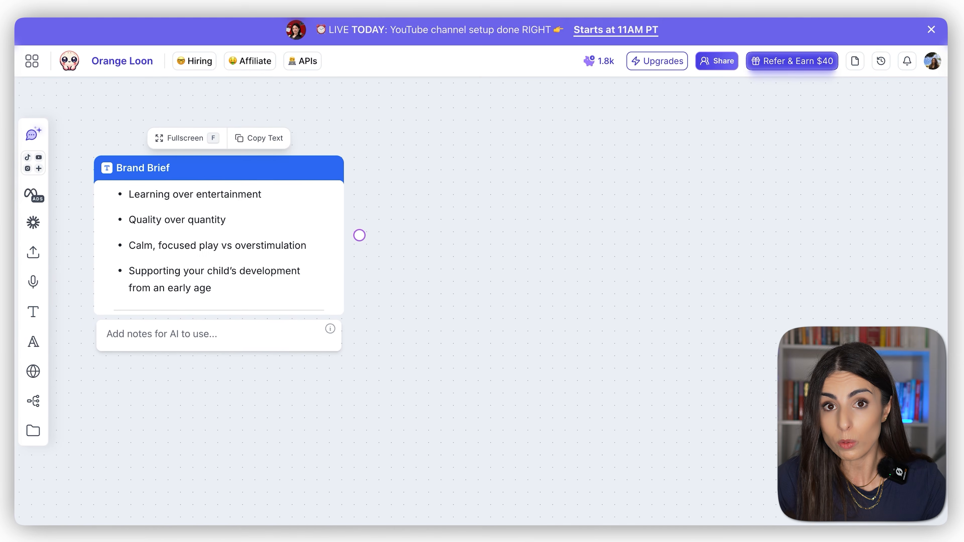
{"action": "left_click", "coordinate": [373, 278]}
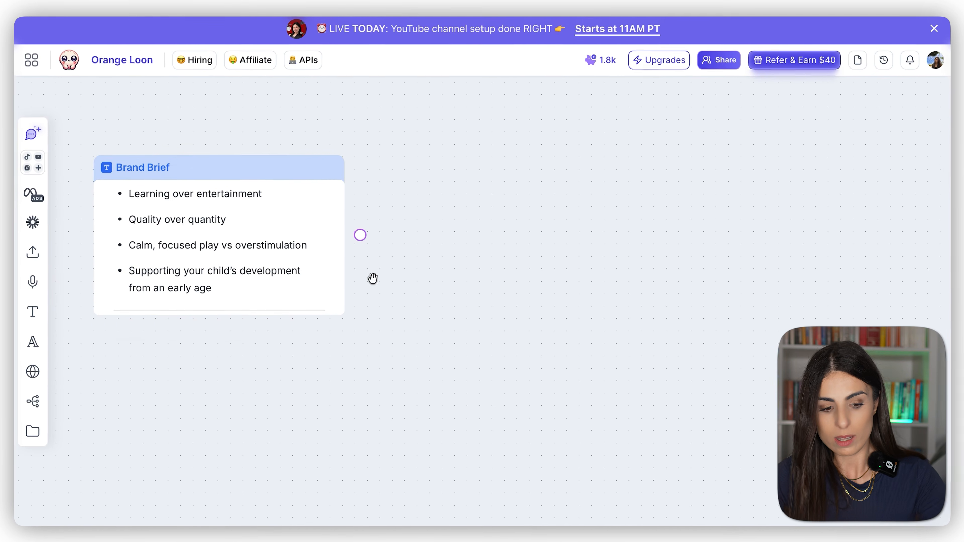
Step: Add a second text card beside the Brand Brief and paste the copied product information into it
{"action": "left_click", "coordinate": [33, 311]}
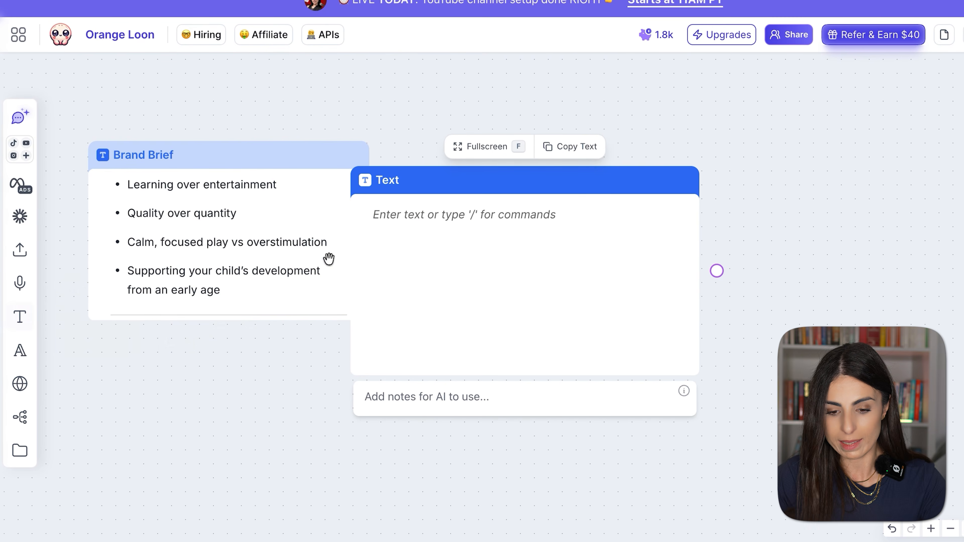
{"action": "left_click", "coordinate": [417, 222]}
{"action": "key", "text": "ctrl+v"}
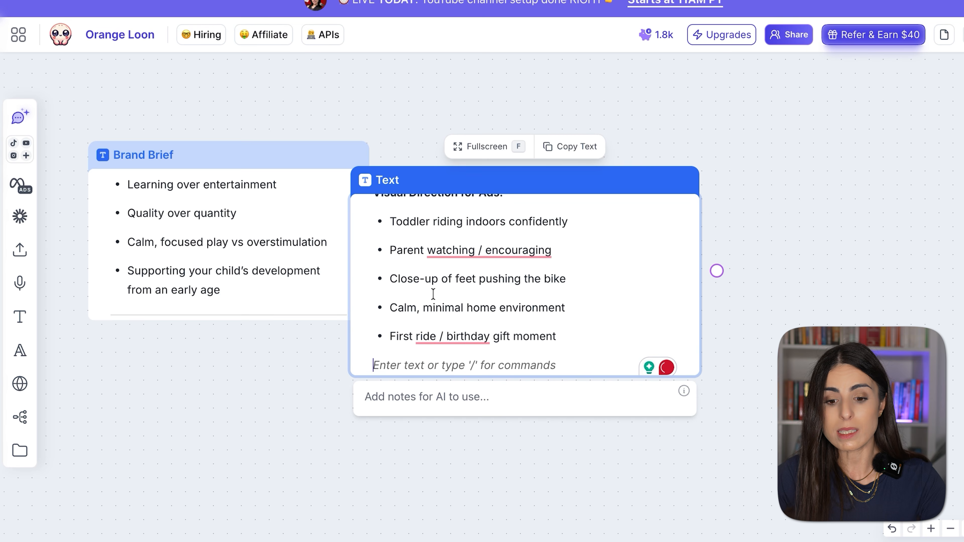
{"action": "scroll", "coordinate": [433, 295], "scroll_direction": "up", "scroll_amount": 10}
Step: Rename the product information text card as "Product Brief"
{"action": "left_click", "coordinate": [419, 383]}
{"action": "double_click", "coordinate": [387, 181]}
{"action": "type", "text": "Product Brief"}
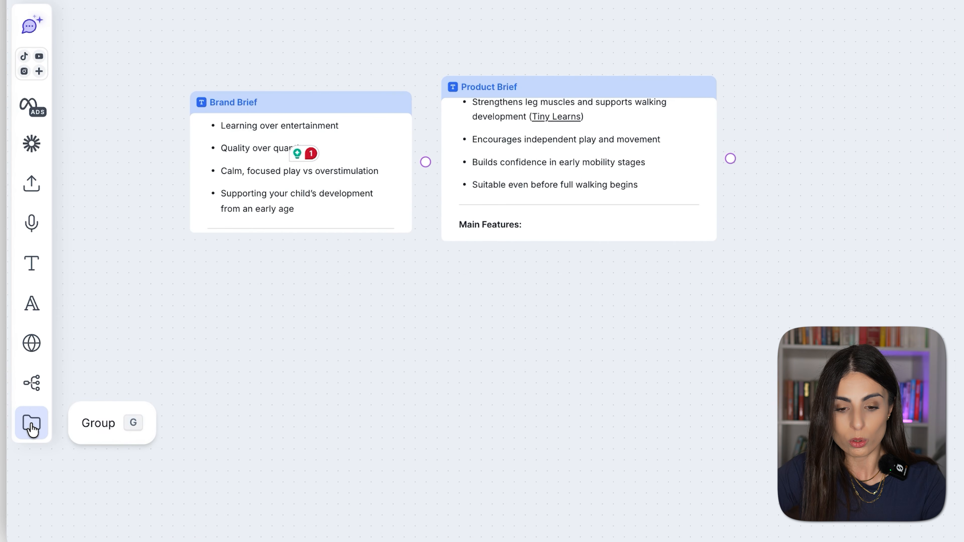
Step: Add a group below the two brief cards and name it "My brand information"
{"action": "left_click", "coordinate": [33, 430]}
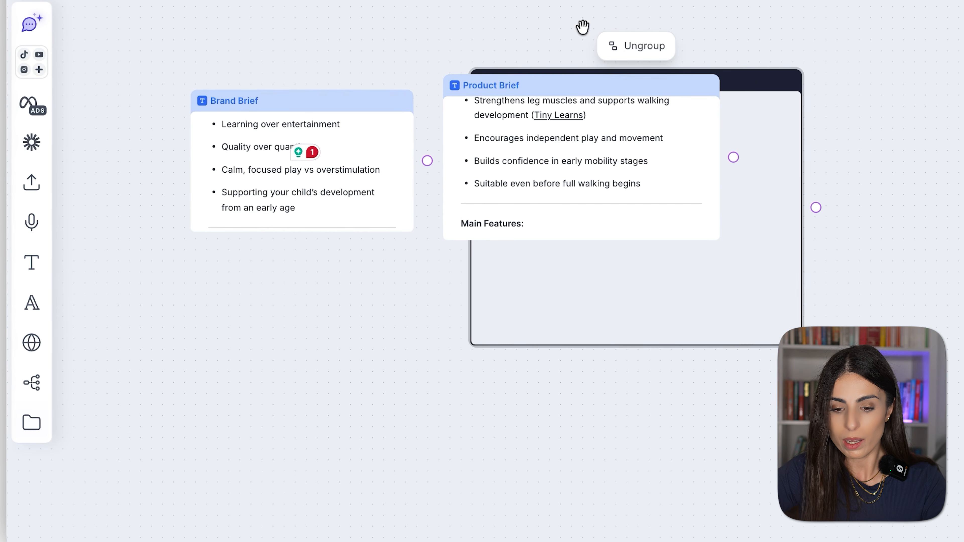
{"action": "left_click_drag", "start_coordinate": [751, 81], "coordinate": [532, 285]}
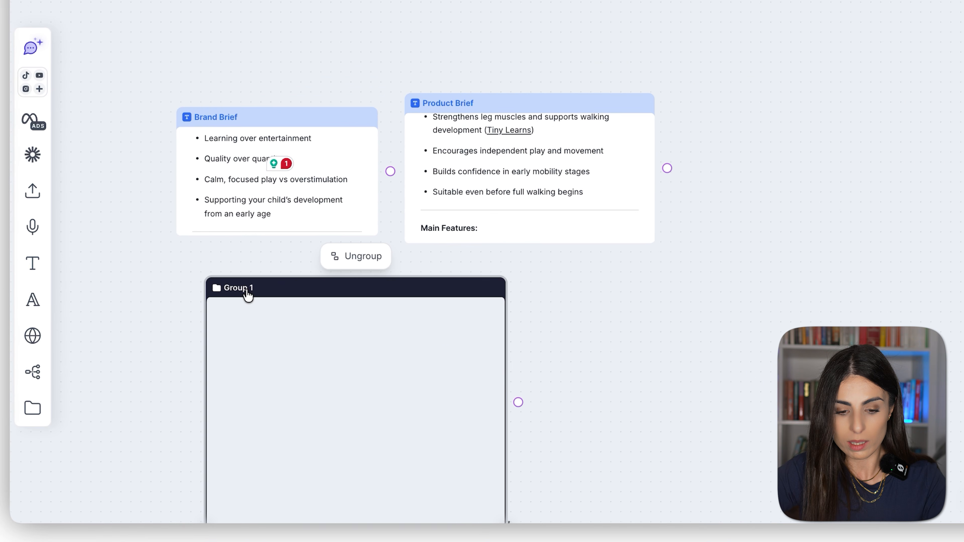
{"action": "left_click", "coordinate": [246, 290]}
{"action": "key", "text": "ctrl+a"}
{"action": "type", "text": "My brand"}
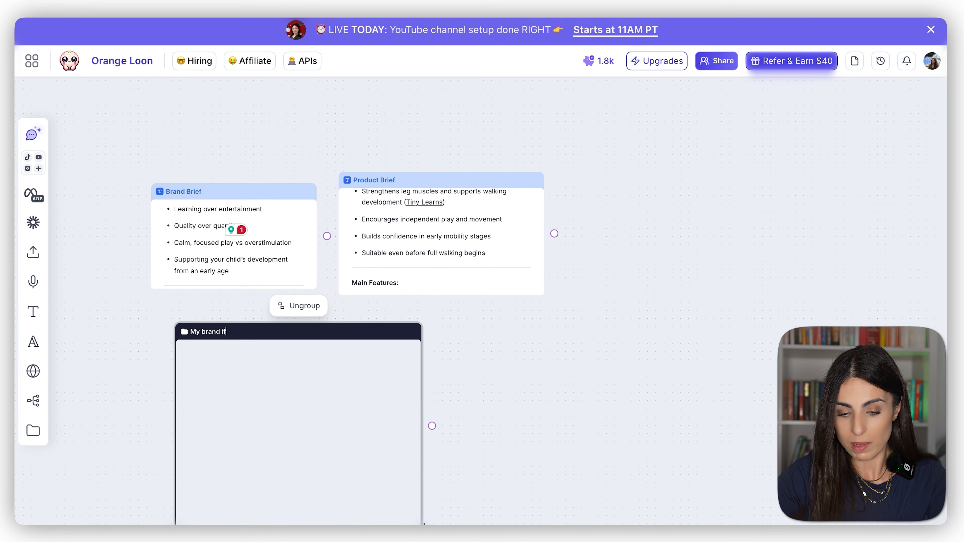
{"action": "type", "text": "information"}
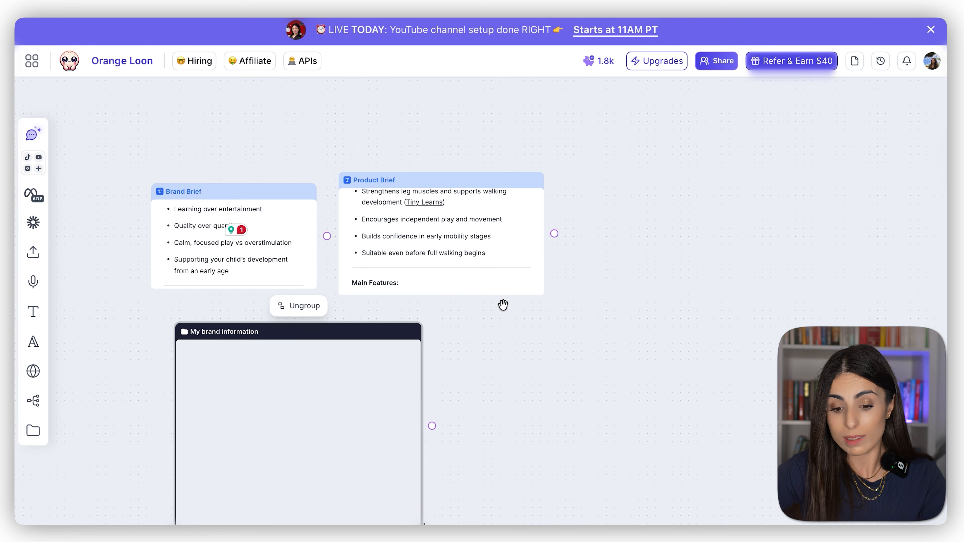
Step: Widen the "My brand information" group, place the Brand Brief and Product Brief side by side in it, and reposition it higher on the board
{"action": "left_click_drag", "start_coordinate": [290, 247], "coordinate": [516, 434]}
{"action": "scroll", "coordinate": [327, 417], "scroll_direction": "down", "scroll_amount": 6}
{"action": "scroll", "coordinate": [380, 372], "scroll_direction": "up", "scroll_amount": 3}
{"action": "scroll", "coordinate": [440, 150], "scroll_direction": "up", "scroll_amount": 1}
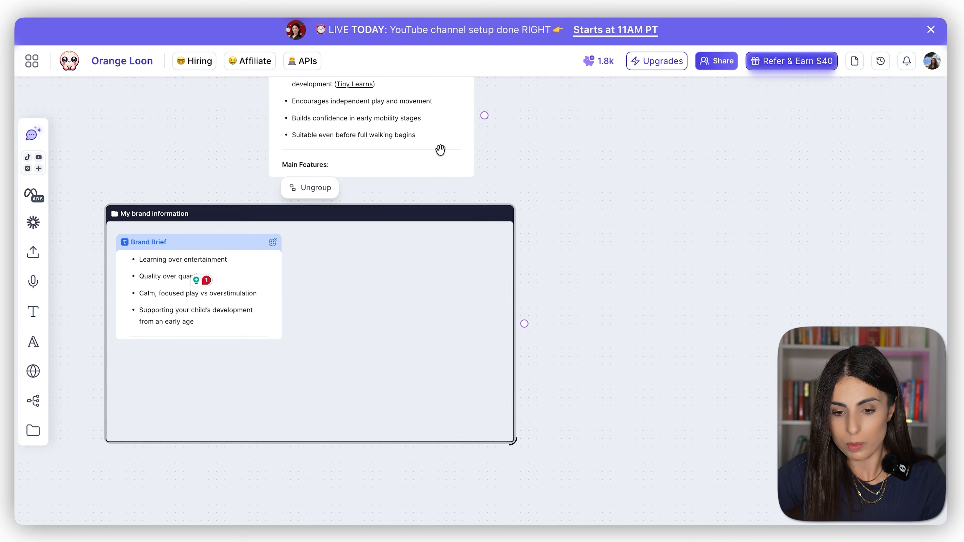
{"action": "scroll", "coordinate": [440, 150], "scroll_direction": "up", "scroll_amount": 2}
{"action": "left_click_drag", "start_coordinate": [433, 126], "coordinate": [459, 298]}
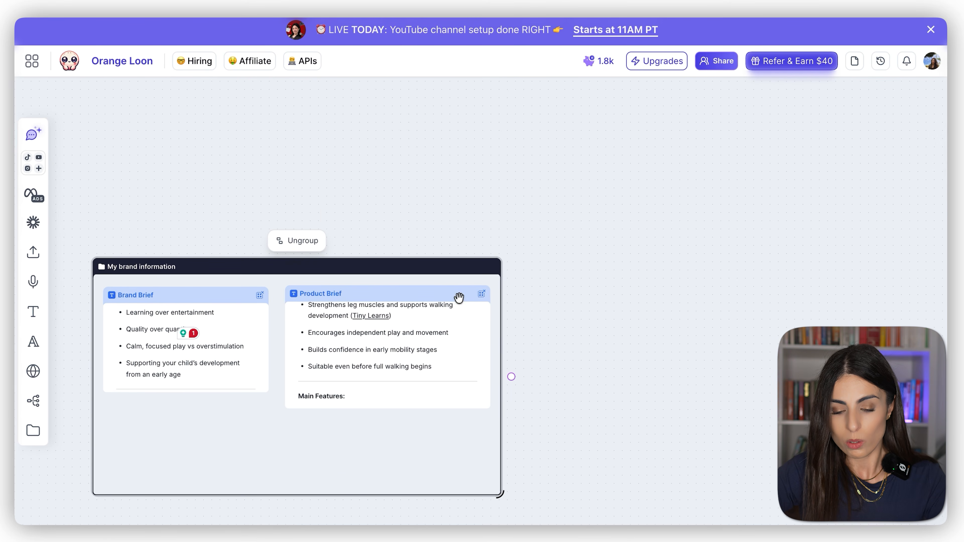
{"action": "left_click_drag", "start_coordinate": [403, 263], "coordinate": [401, 106]}
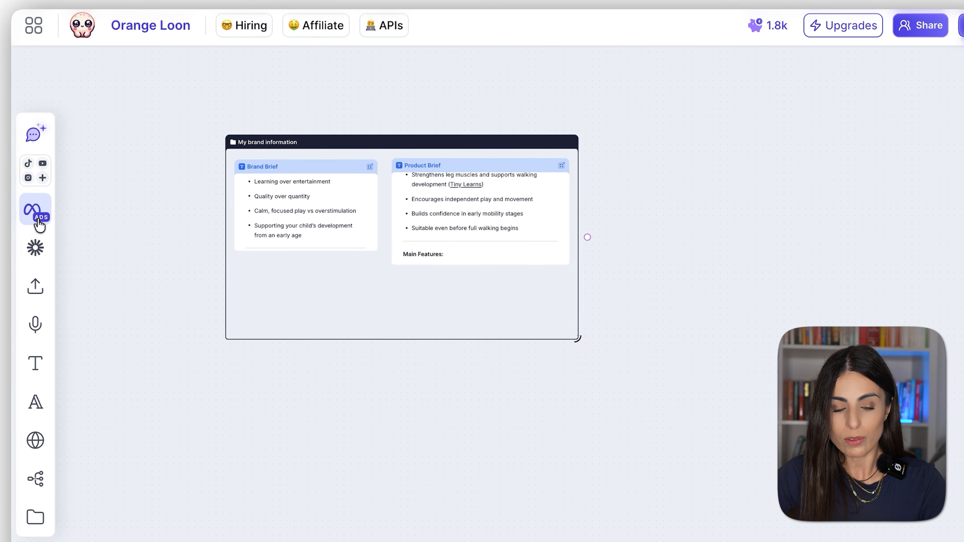
Step: Open the ad import library and search it for "Balance bike"
{"action": "left_click", "coordinate": [39, 224]}
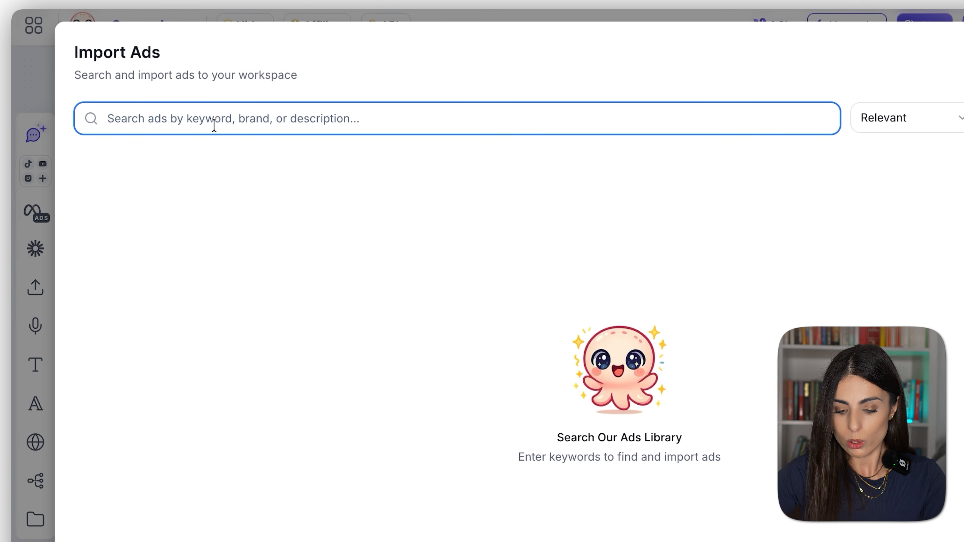
{"action": "type", "text": "Balan"}
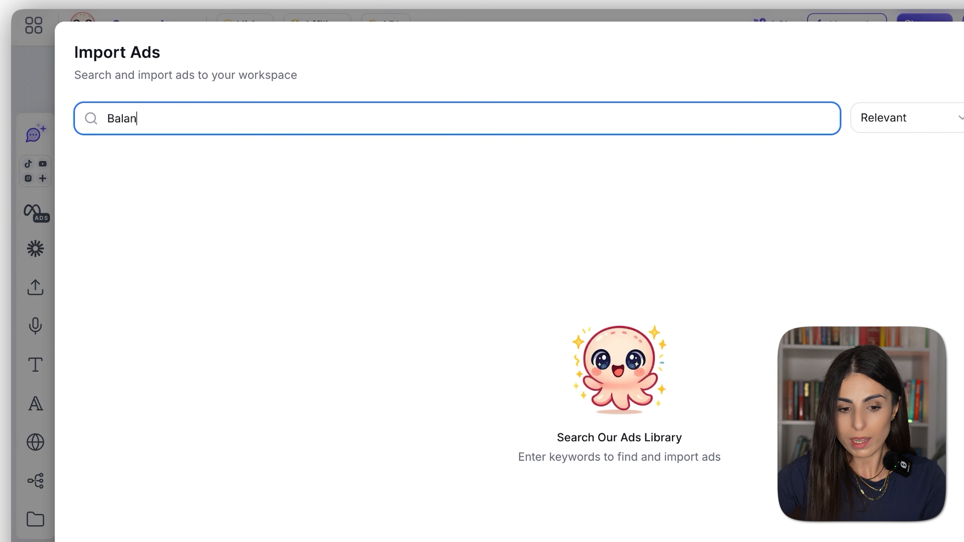
{"action": "type", "text": "ce bike"}
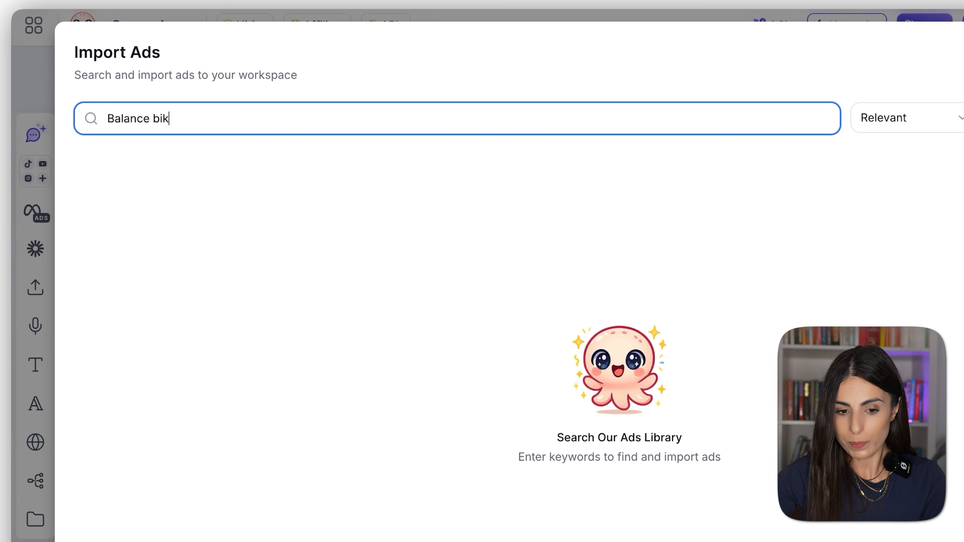
{"action": "key", "text": "Return"}
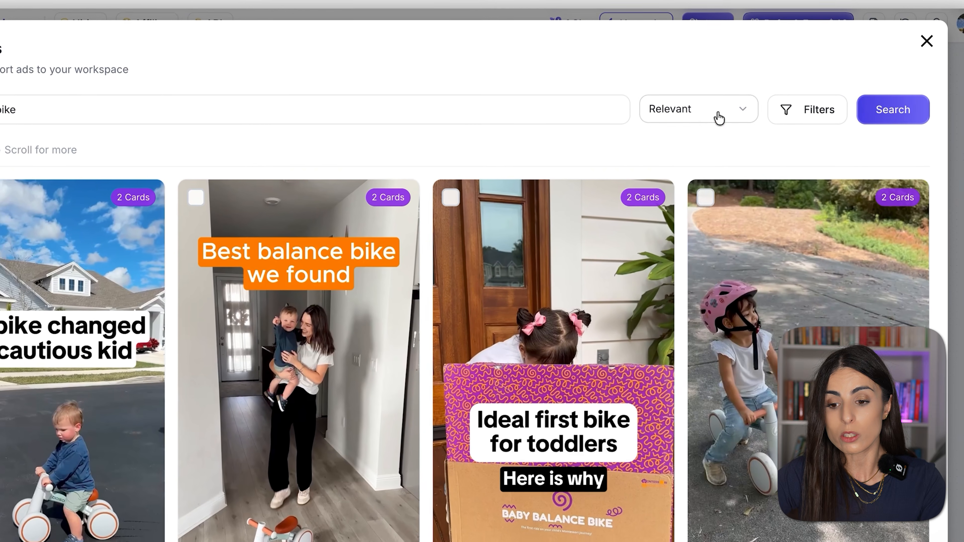
Step: Review the sort orders and the platform, ad type, date and language filters, and browse the balance bike ads
{"action": "left_click", "coordinate": [717, 112]}
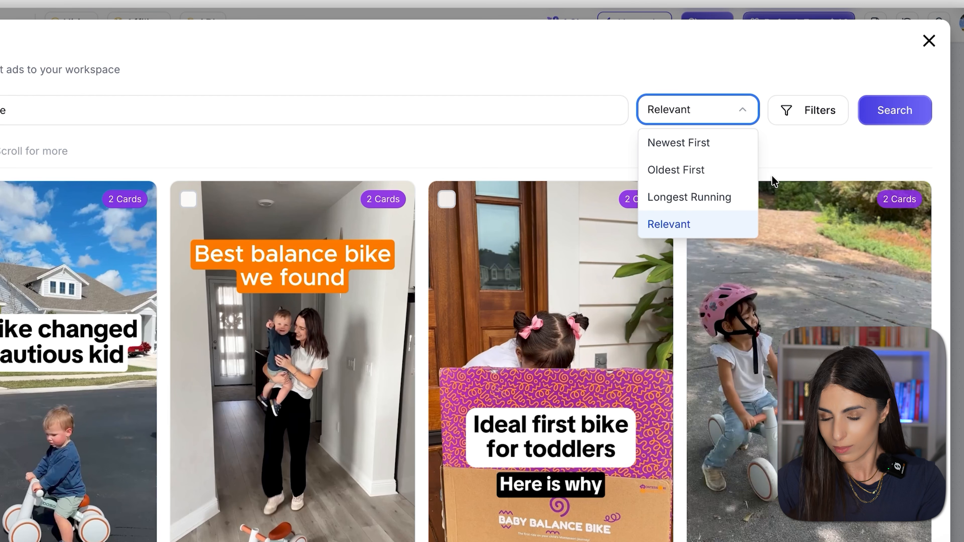
{"action": "left_click", "coordinate": [820, 148]}
{"action": "left_click", "coordinate": [817, 110]}
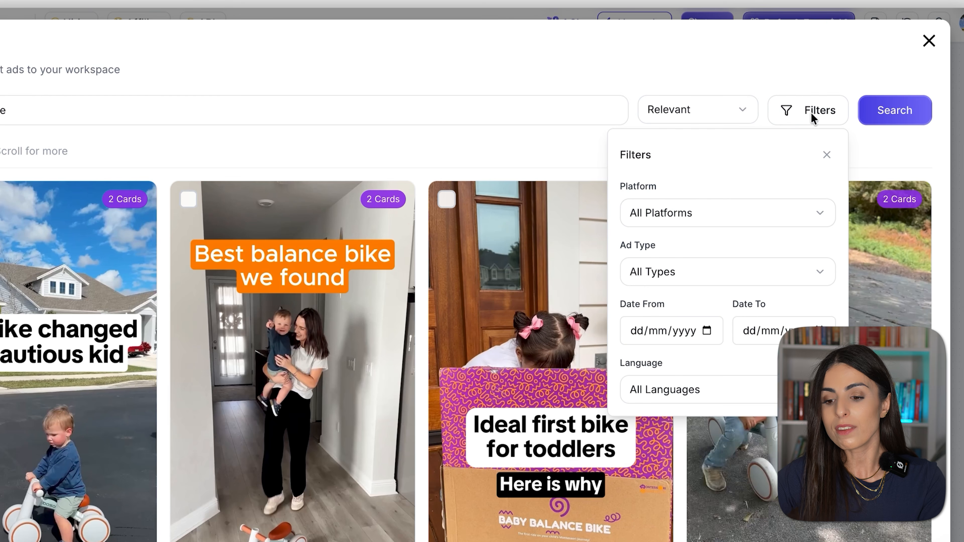
{"action": "left_click", "coordinate": [721, 209]}
{"action": "left_click", "coordinate": [723, 168]}
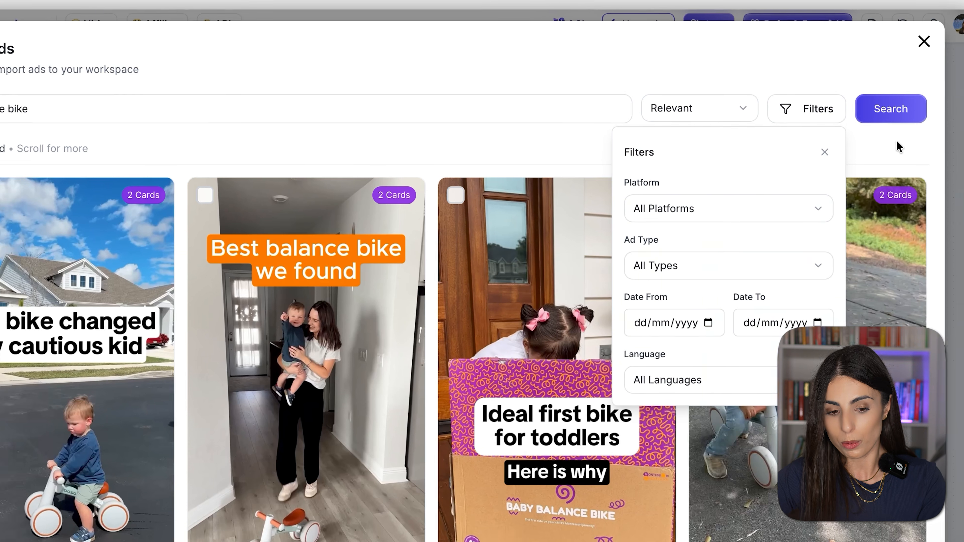
{"action": "left_click", "coordinate": [900, 144]}
{"action": "scroll", "coordinate": [366, 247], "scroll_direction": "down", "scroll_amount": 9}
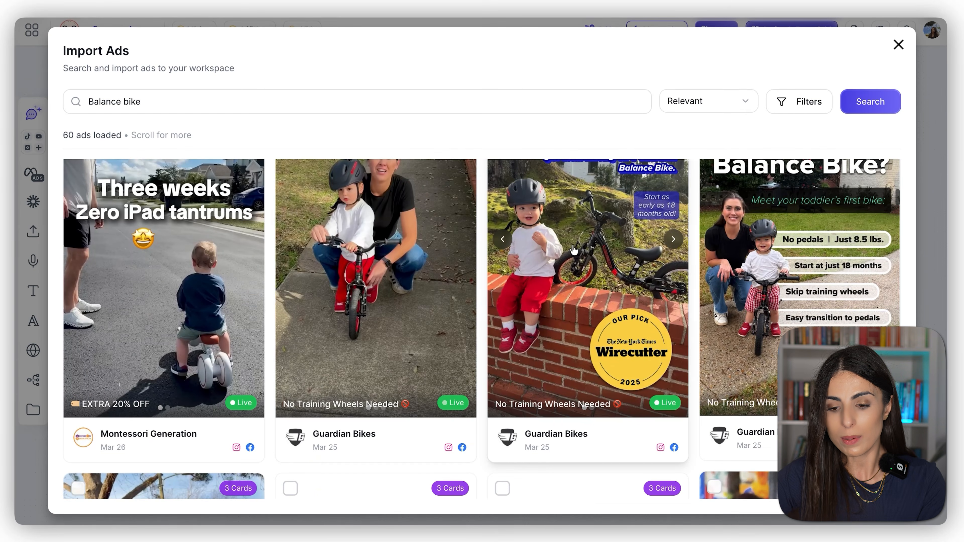
{"action": "scroll", "coordinate": [399, 304], "scroll_direction": "down", "scroll_amount": 5}
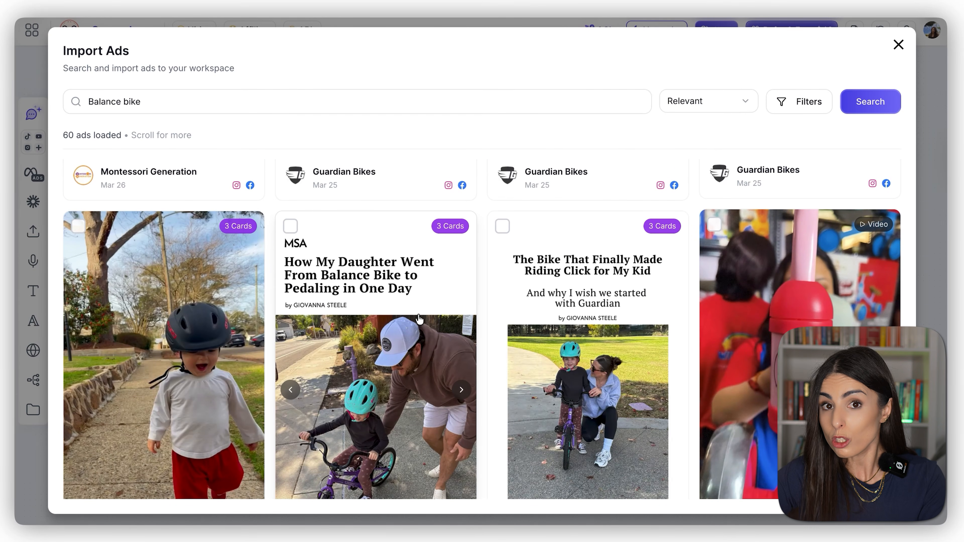
{"action": "scroll", "coordinate": [419, 319], "scroll_direction": "down", "scroll_amount": 1}
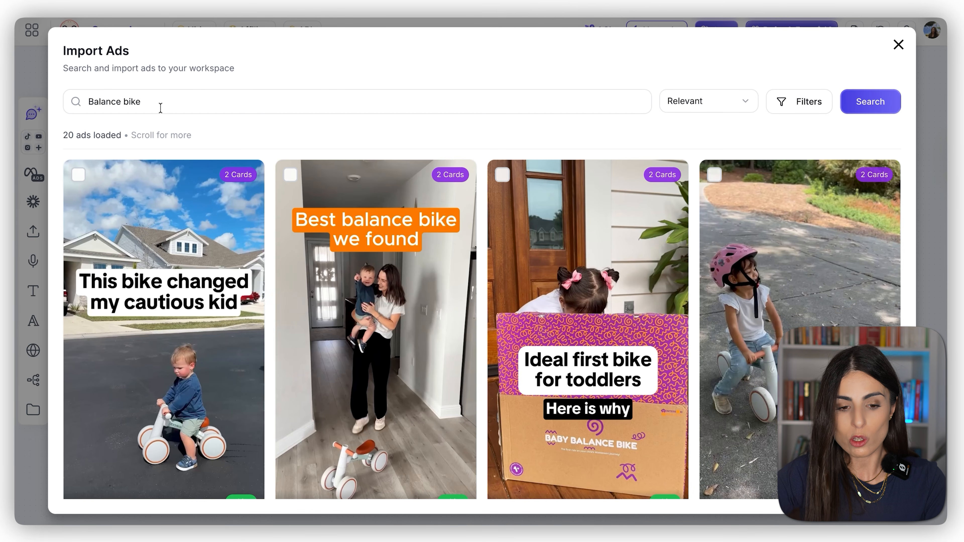
Step: Search the ads library for "Guardian bike"
{"action": "left_click_drag", "start_coordinate": [154, 108], "coordinate": [83, 103]}
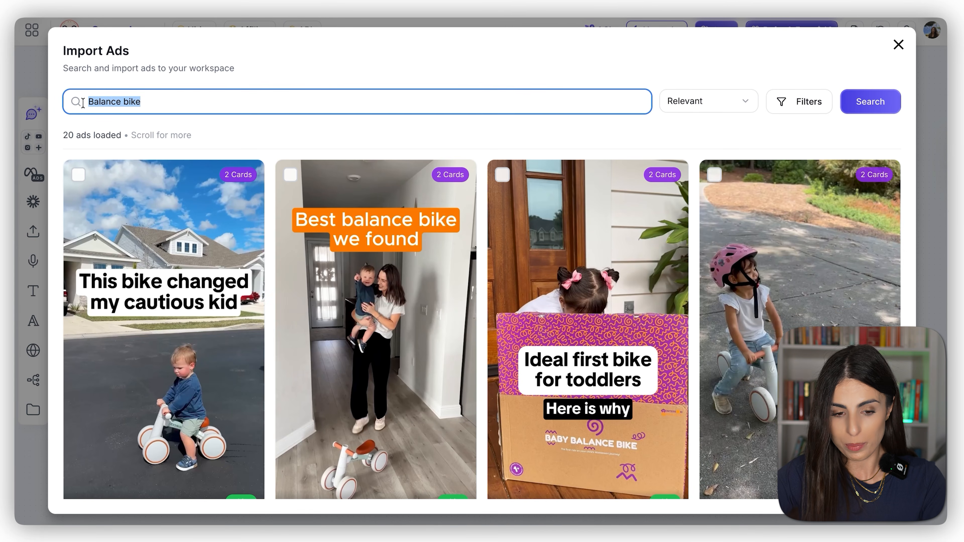
{"action": "type", "text": "Guardian bike"}
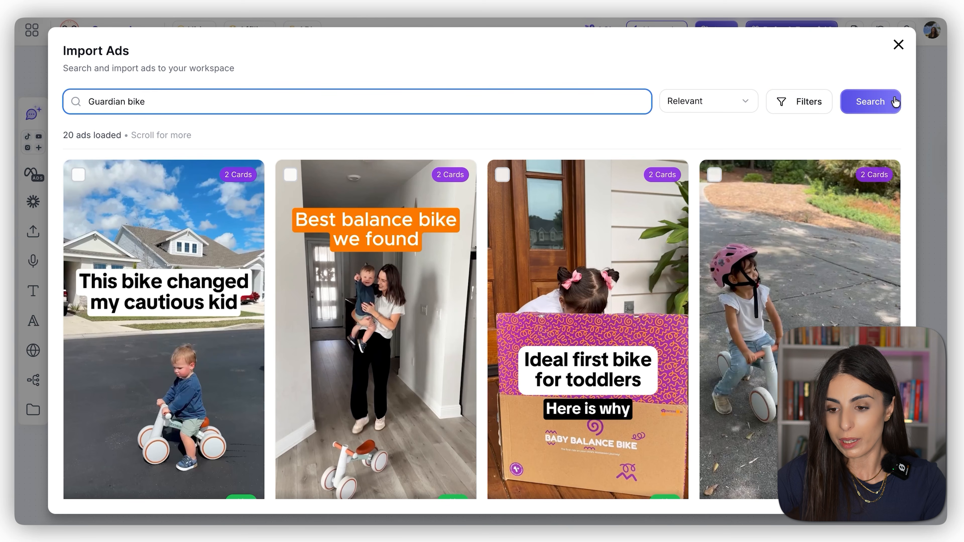
{"action": "left_click", "coordinate": [886, 103]}
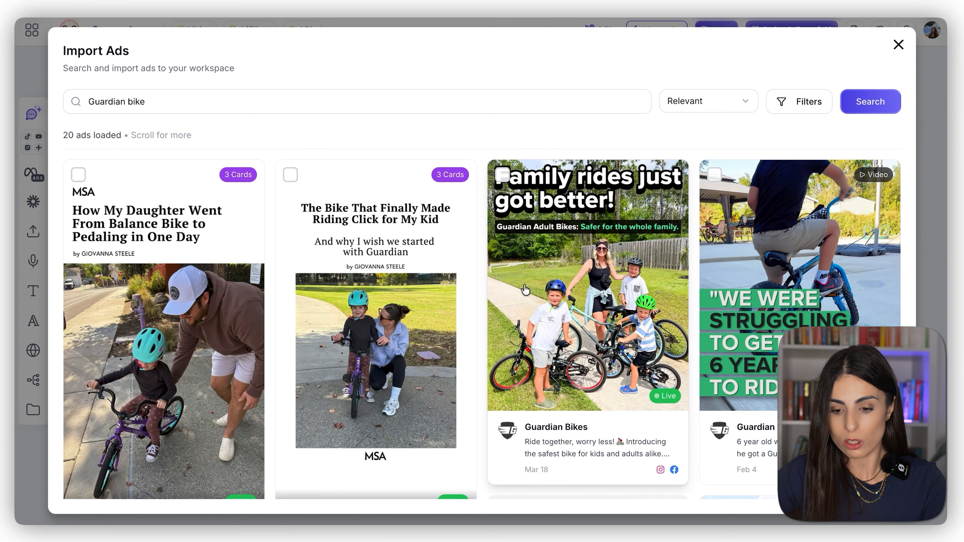
Step: Browse the Guardian Bikes ads and preview several of the video ads to find a suitable reference
{"action": "scroll", "coordinate": [526, 289], "scroll_direction": "down", "scroll_amount": 10}
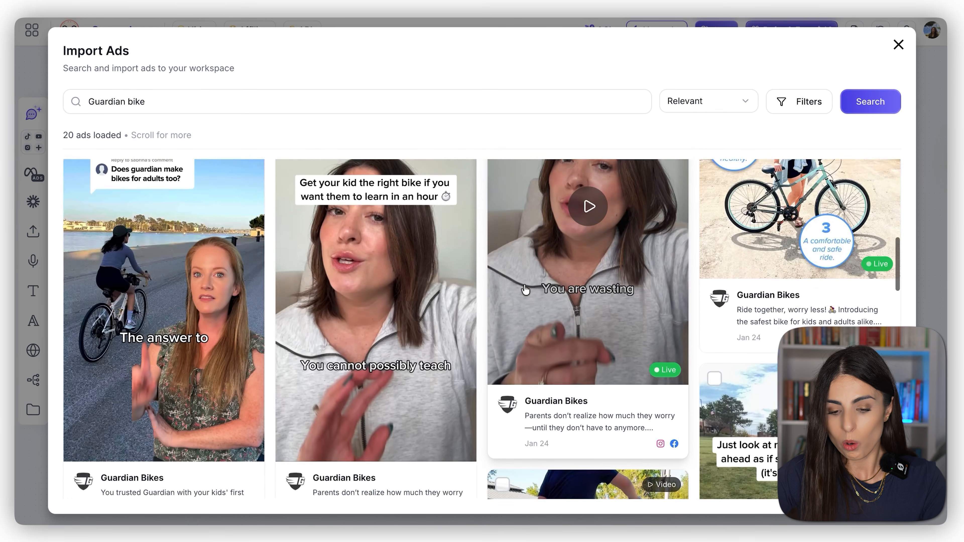
{"action": "scroll", "coordinate": [526, 289], "scroll_direction": "down", "scroll_amount": 10}
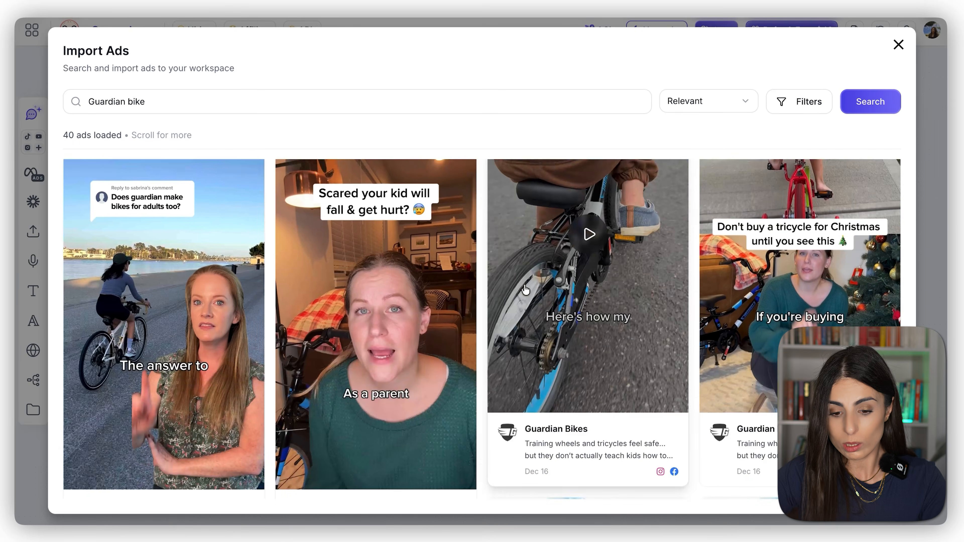
{"action": "scroll", "coordinate": [525, 290], "scroll_direction": "down", "scroll_amount": 5}
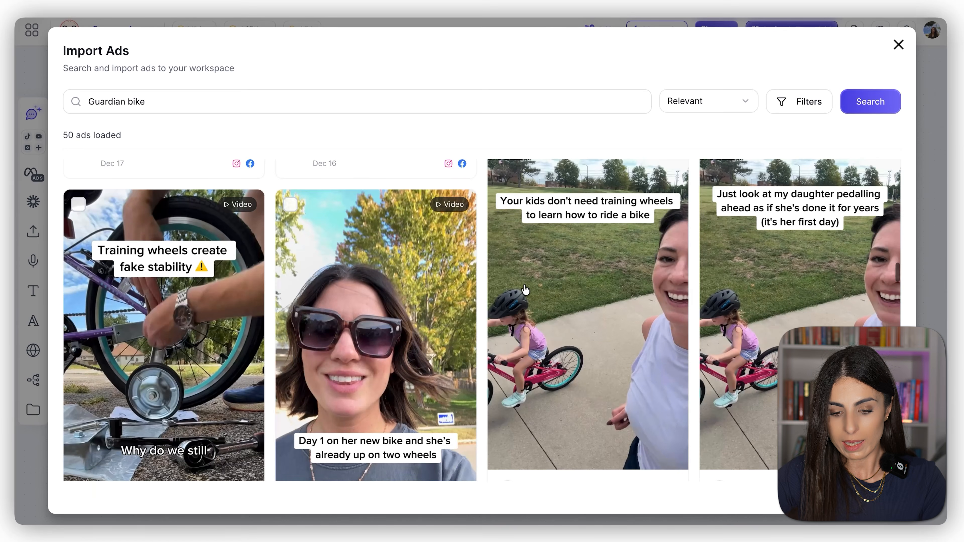
{"action": "scroll", "coordinate": [525, 290], "scroll_direction": "down", "scroll_amount": 1}
{"action": "left_click", "coordinate": [376, 353]}
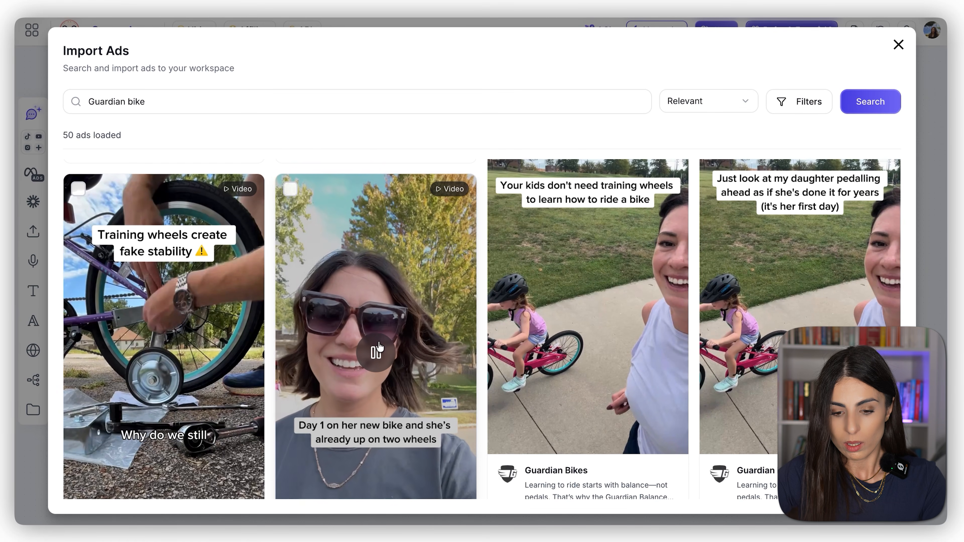
{"action": "scroll", "coordinate": [380, 357], "scroll_direction": "up", "scroll_amount": 10}
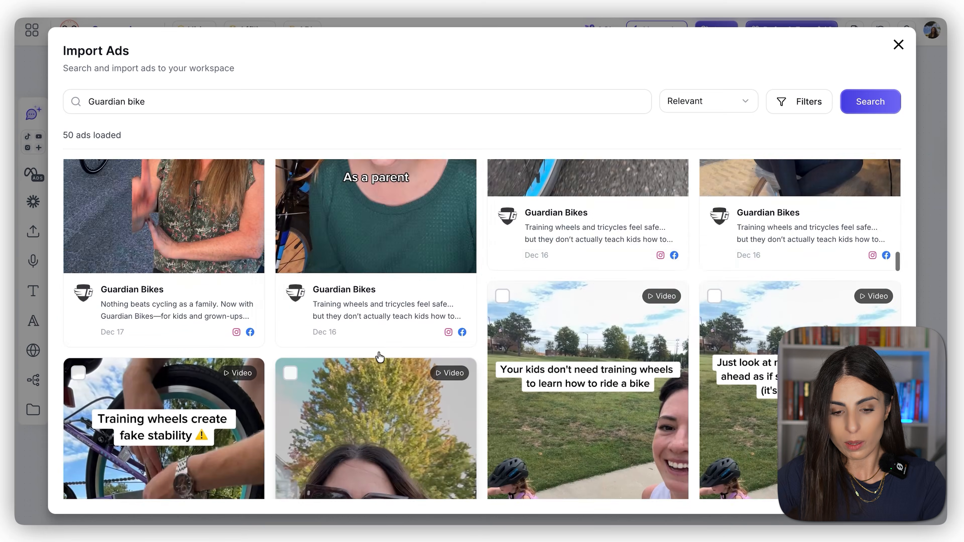
{"action": "left_click", "coordinate": [179, 353]}
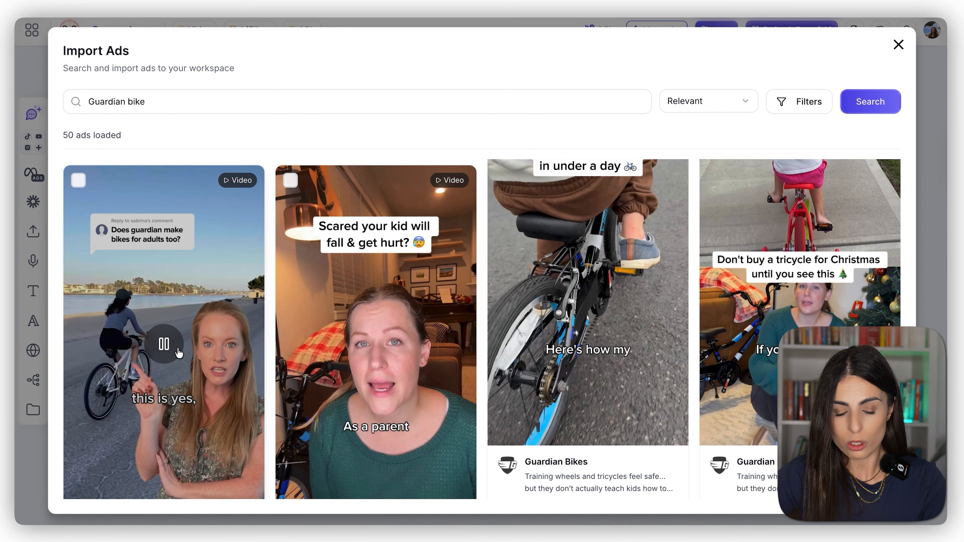
{"action": "left_click", "coordinate": [374, 347]}
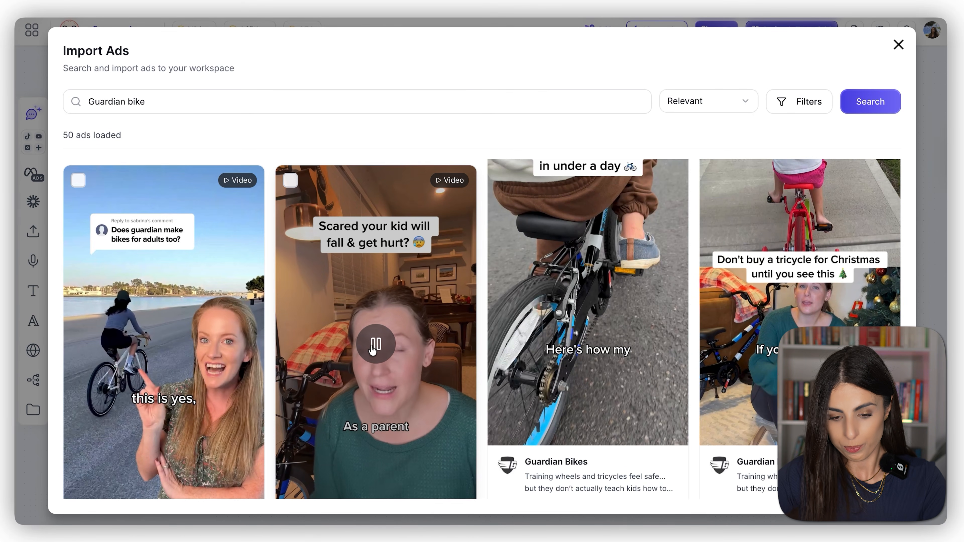
{"action": "left_click", "coordinate": [373, 349]}
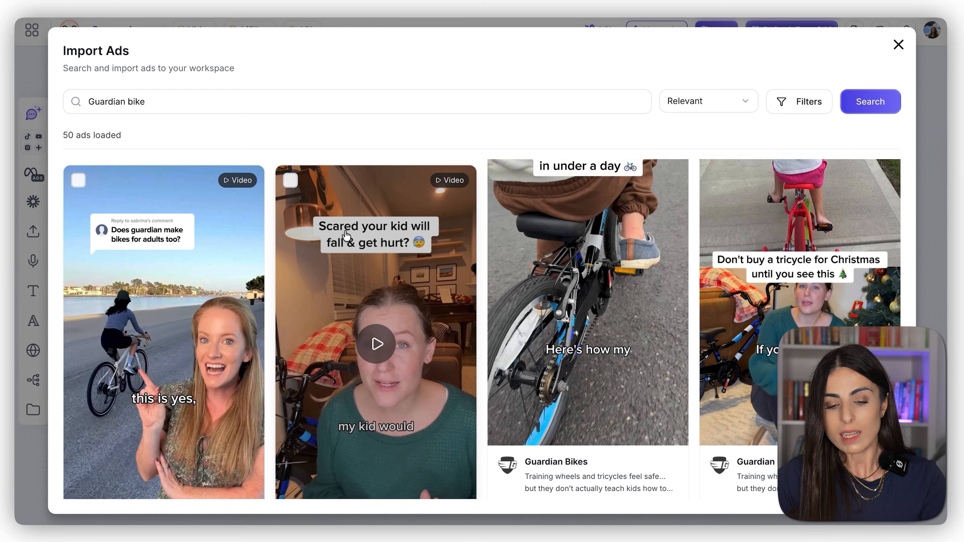
Step: Import the "Scared your kid will fall & get hurt?" video ad and place it below the "My brand information" group
{"action": "left_click", "coordinate": [291, 181]}
{"action": "left_click", "coordinate": [867, 107]}
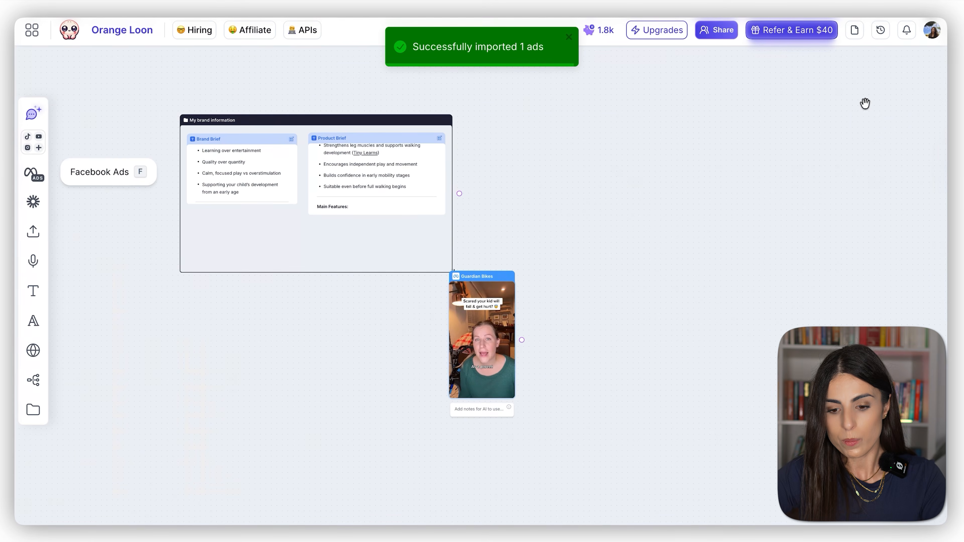
{"action": "left_click_drag", "start_coordinate": [491, 271], "coordinate": [303, 313]}
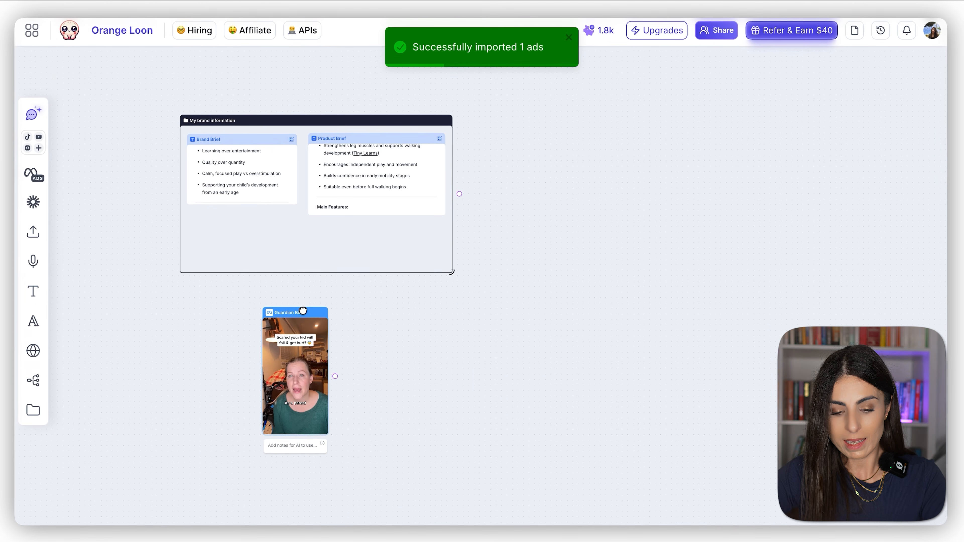
Step: Add the note "Example Ad" to the imported Guardian Bikes ad
{"action": "left_click", "coordinate": [291, 445]}
{"action": "type", "text": "E"}
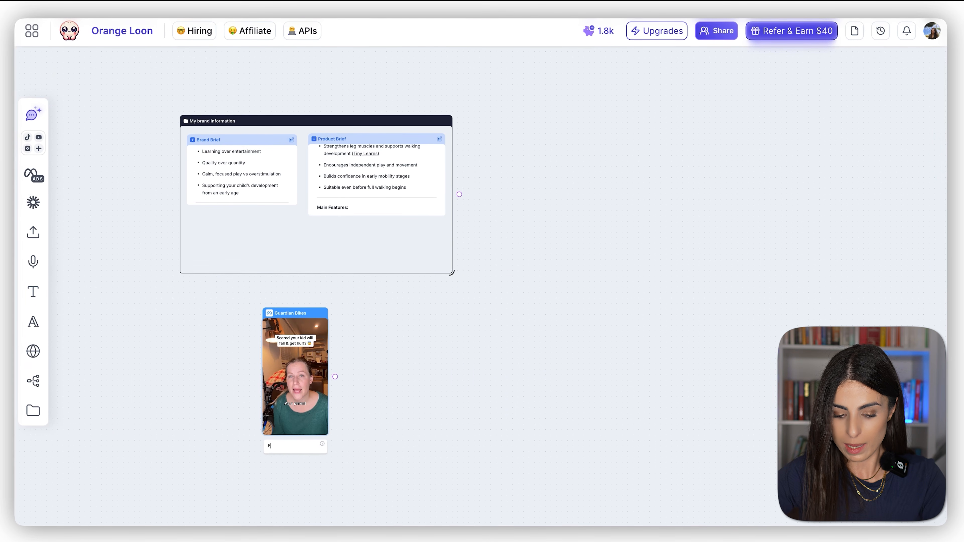
{"action": "type", "text": "xample Ad"}
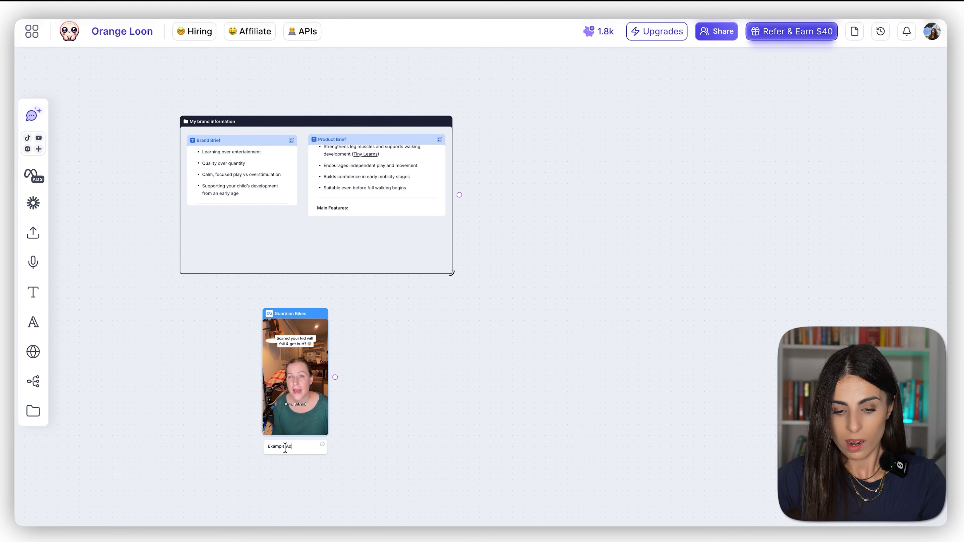
{"action": "left_click", "coordinate": [433, 391]}
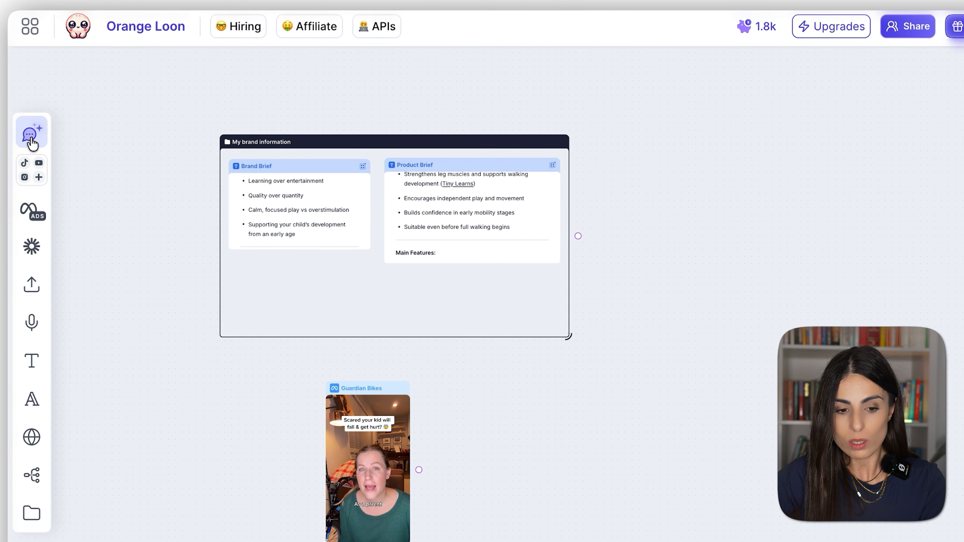
Step: Add a Poppy Chat to the right of the brand information group and review its available AI models in fullscreen
{"action": "left_click", "coordinate": [32, 142]}
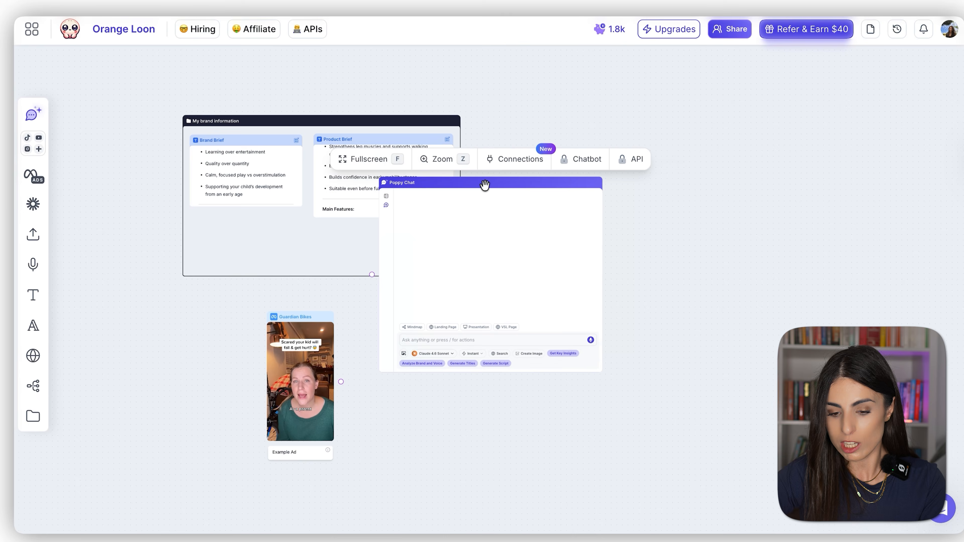
{"action": "left_click_drag", "start_coordinate": [485, 185], "coordinate": [619, 181]}
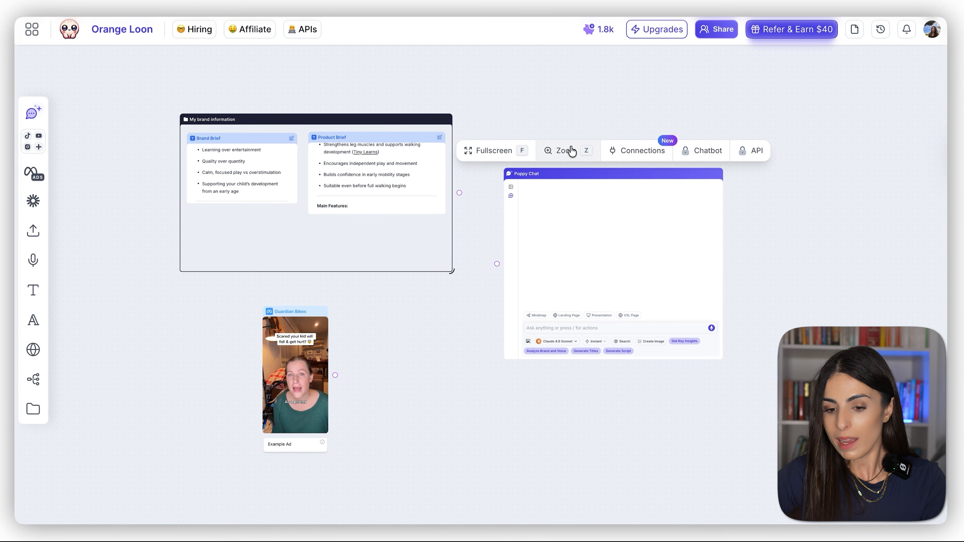
{"action": "left_click", "coordinate": [491, 157]}
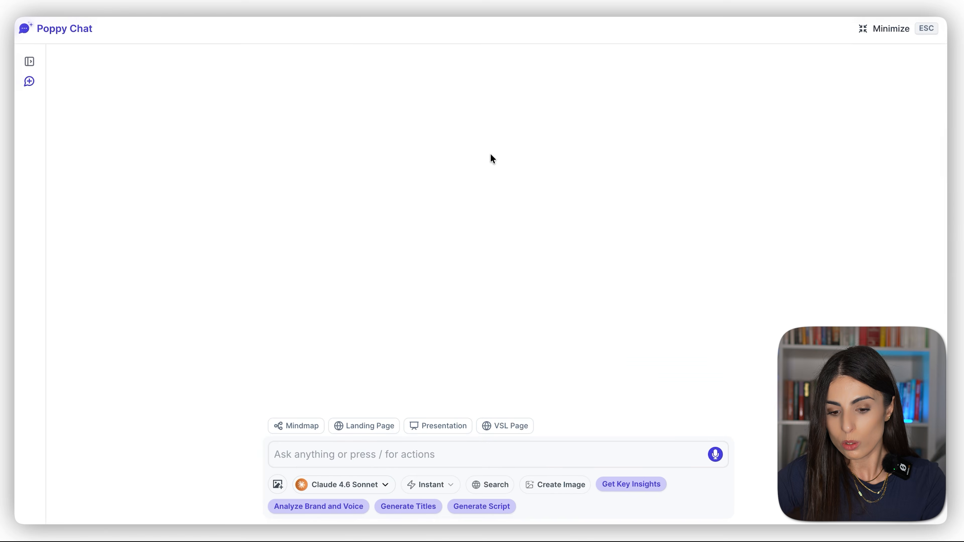
{"action": "left_click", "coordinate": [363, 484]}
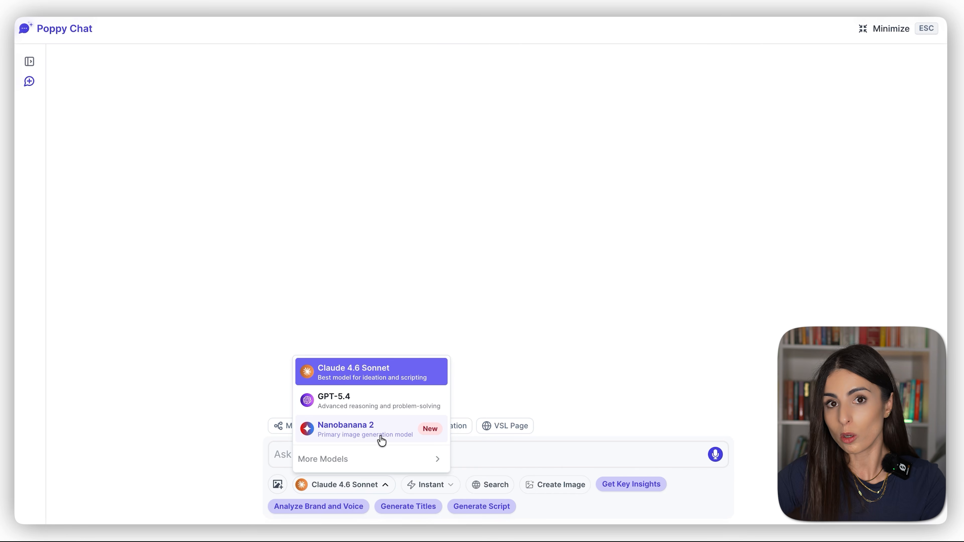
{"action": "mouse_move", "coordinate": [371, 460]}
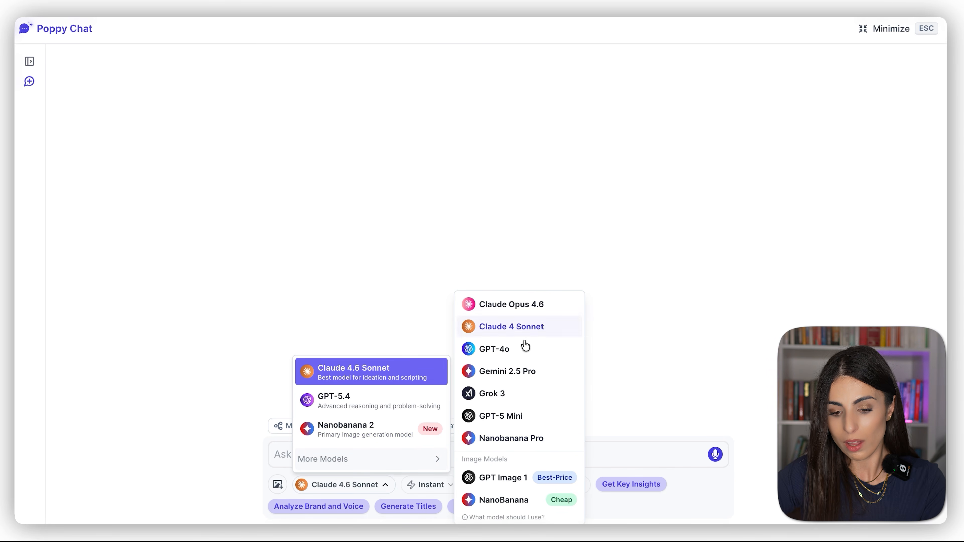
{"action": "left_click", "coordinate": [652, 337]}
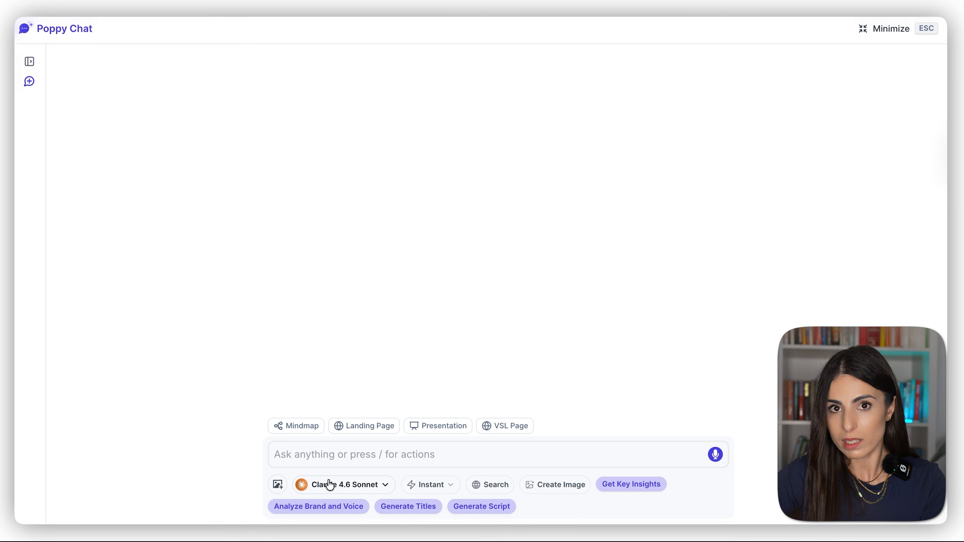
{"action": "left_click", "coordinate": [884, 32]}
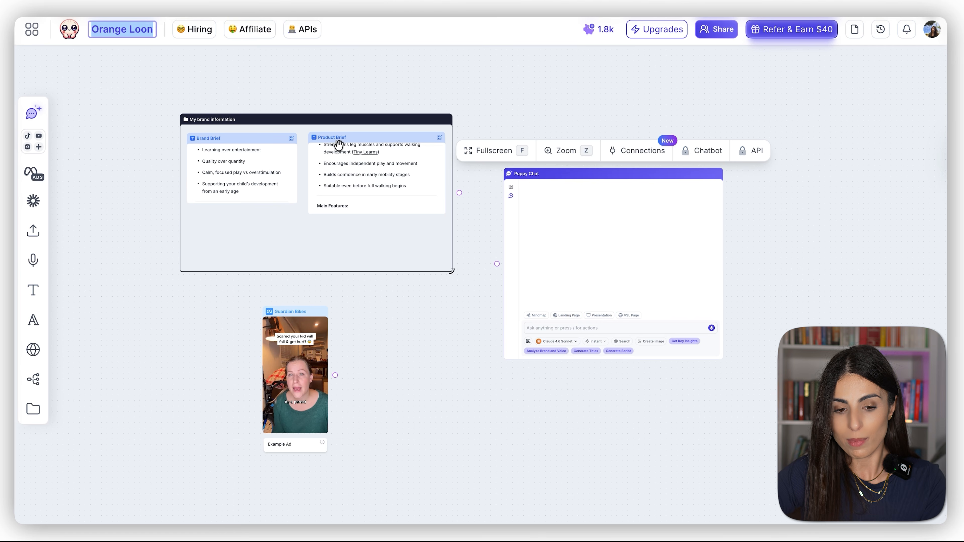
Step: Connect the Guardian Bikes ad to the Poppy Chat and move the "My brand information" group further up and left
{"action": "mouse_move", "coordinate": [296, 405]}
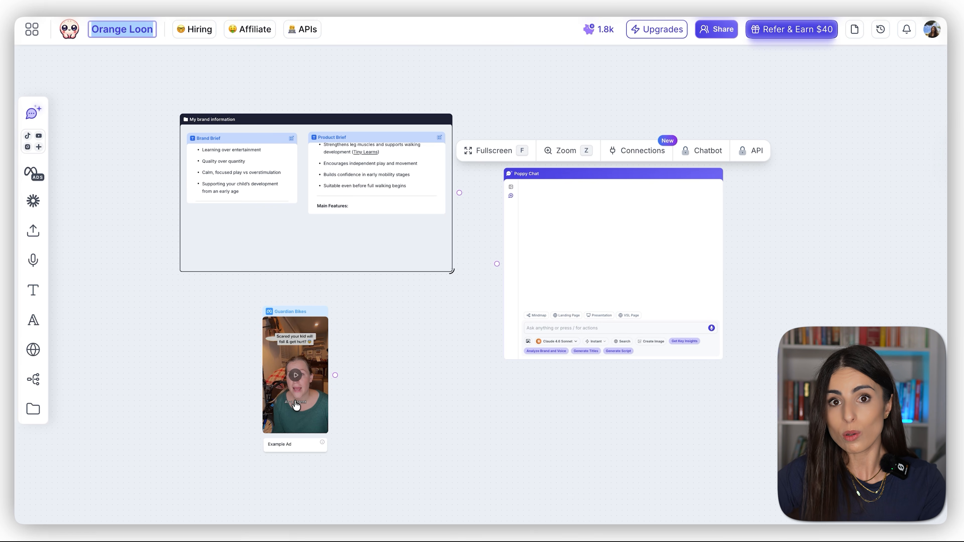
{"action": "left_click_drag", "start_coordinate": [336, 376], "coordinate": [498, 263]}
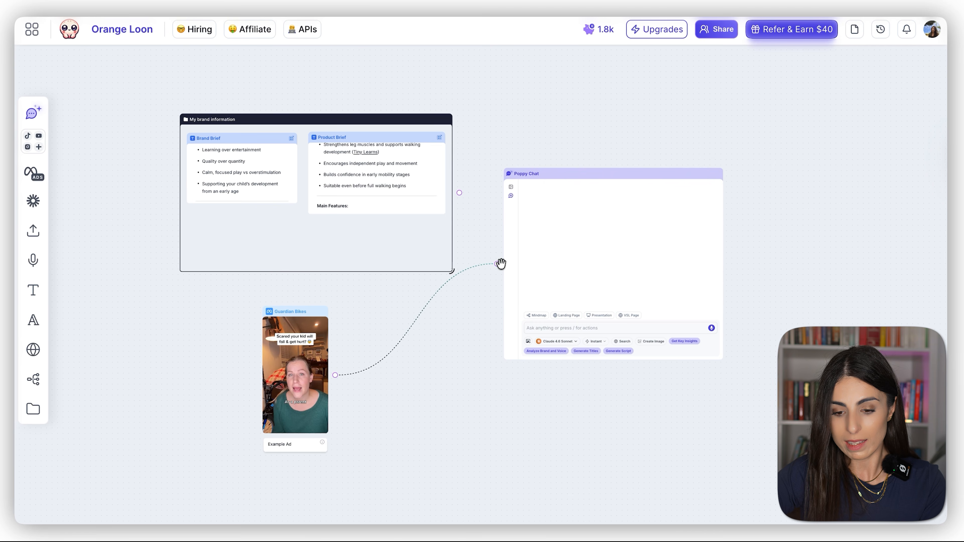
{"action": "left_click_drag", "start_coordinate": [383, 117], "coordinate": [308, 97]}
Step: Ask the chat to "Get the script of the example ad", read the reply in fullscreen, and return to the board
{"action": "left_click", "coordinate": [597, 327]}
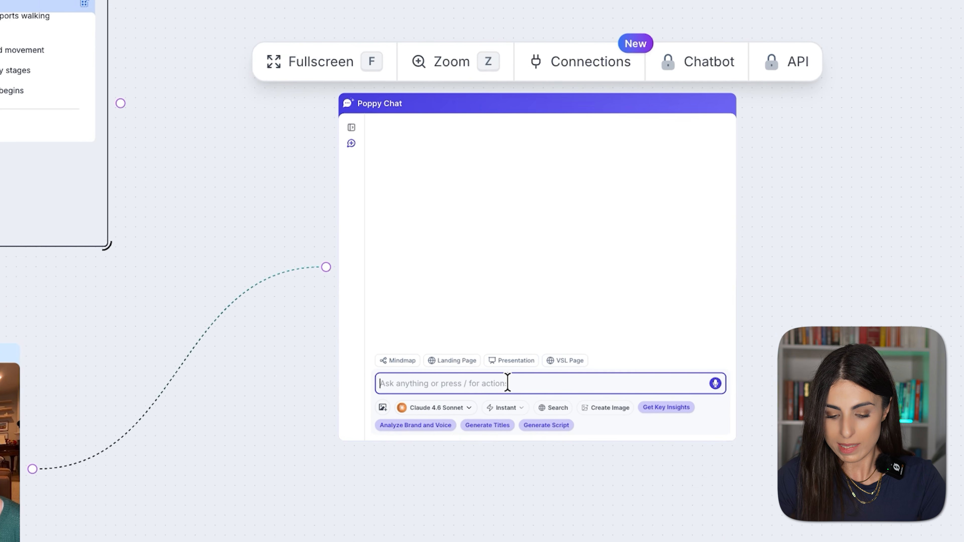
{"action": "type", "text": "Get the script of the example ad"}
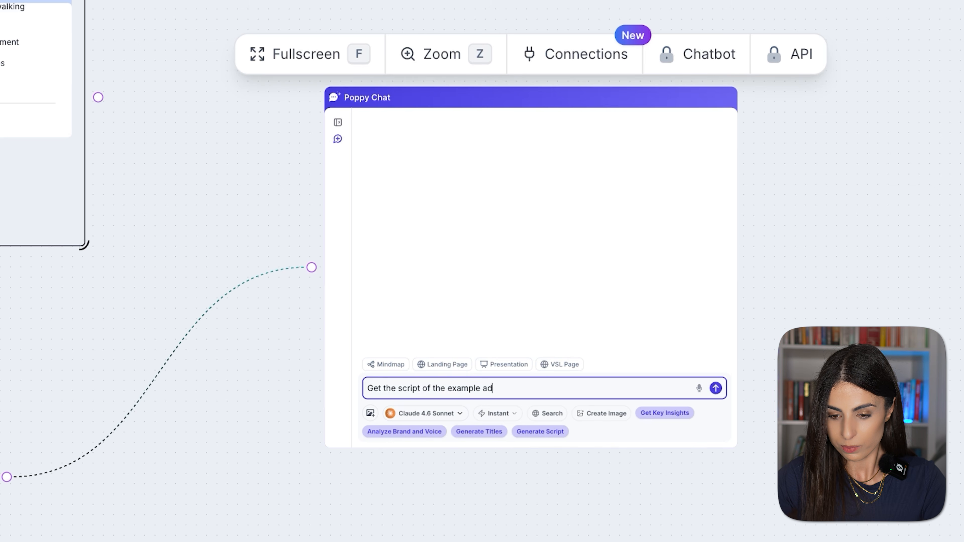
{"action": "key", "text": "Return"}
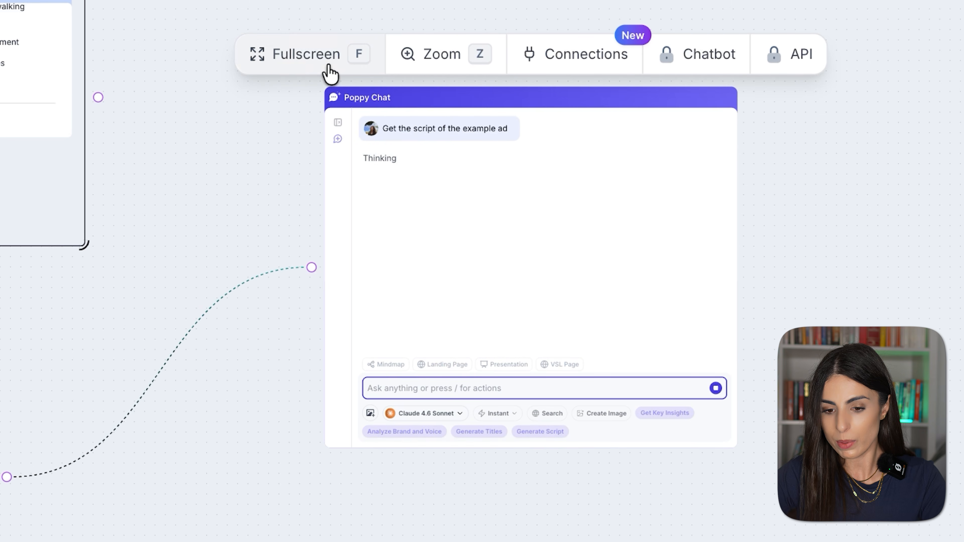
{"action": "left_click", "coordinate": [330, 69]}
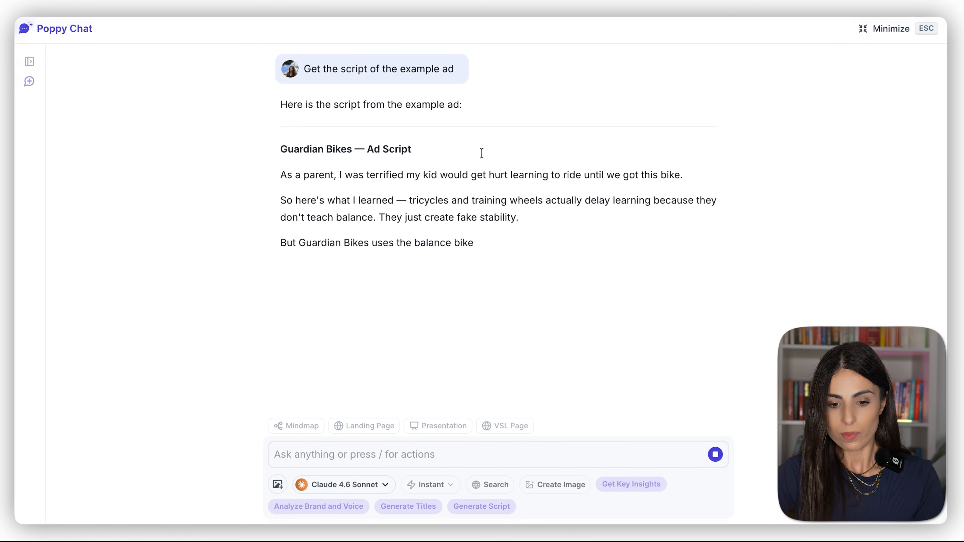
{"action": "scroll", "coordinate": [441, 185], "scroll_direction": "up", "scroll_amount": 4}
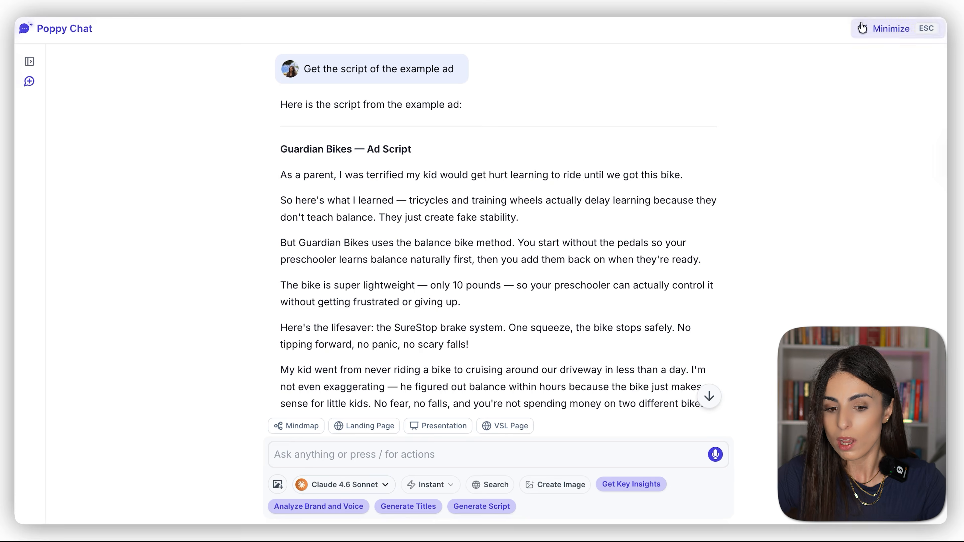
{"action": "left_click", "coordinate": [886, 29]}
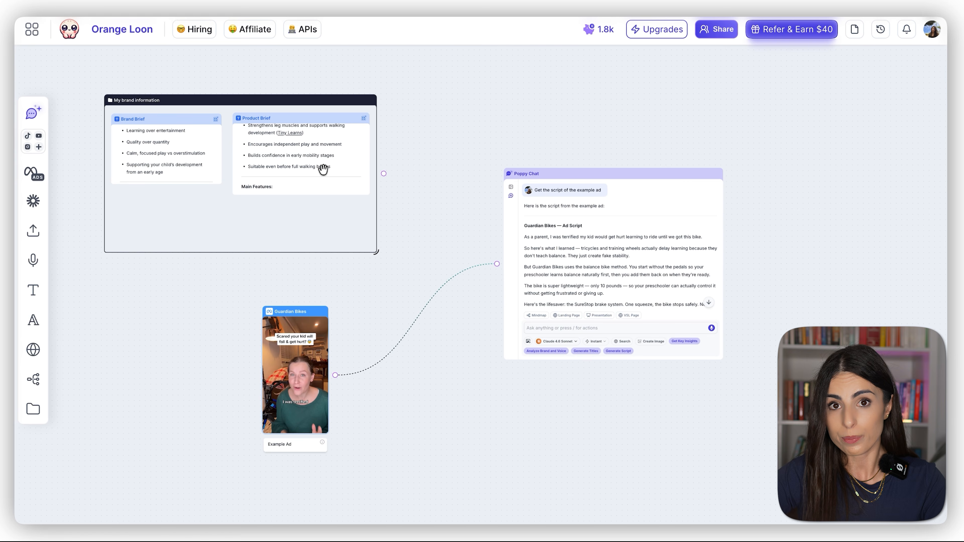
Step: Disconnect the Guardian Bikes ad from the chat and connect the "My brand information" group to it instead
{"action": "left_click", "coordinate": [417, 321]}
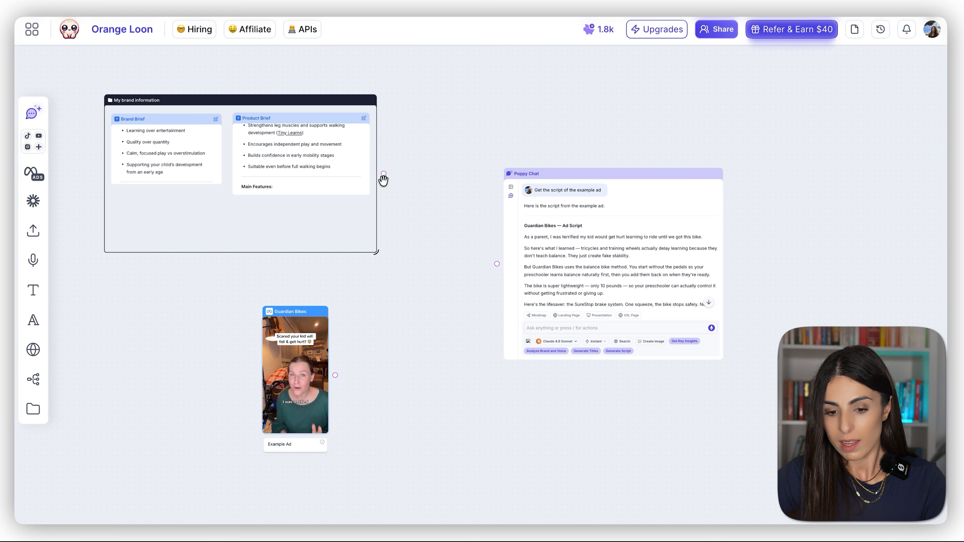
{"action": "left_click_drag", "start_coordinate": [384, 175], "coordinate": [387, 198]}
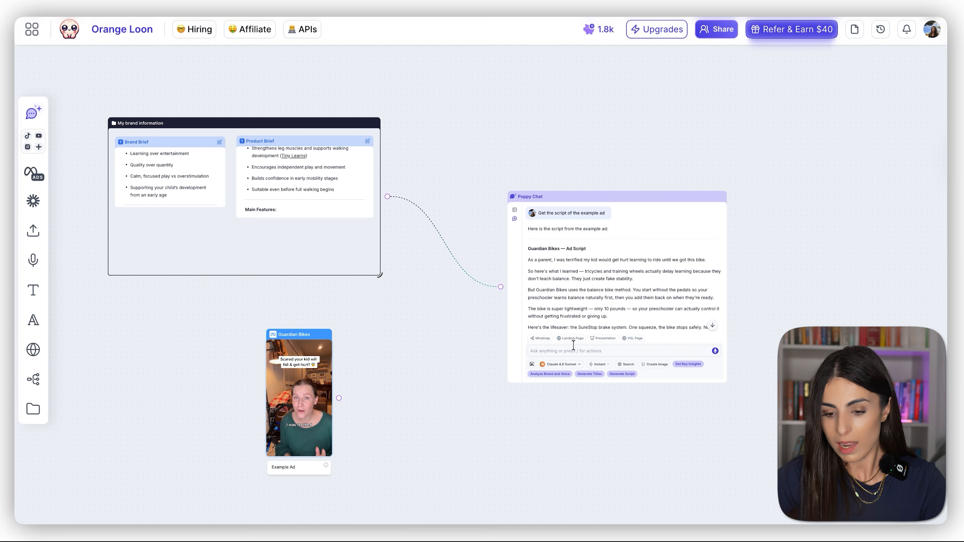
Step: Send the chat "Using the attached brief for context, recreate this script for my Montessori Tiny Cruiser Bike." and read the reply in fullscreen
{"action": "left_click", "coordinate": [580, 353]}
{"action": "type", "text": "Using the attached brief for context, recreate this script of my Montessori Tiny Cruiser Bike."}
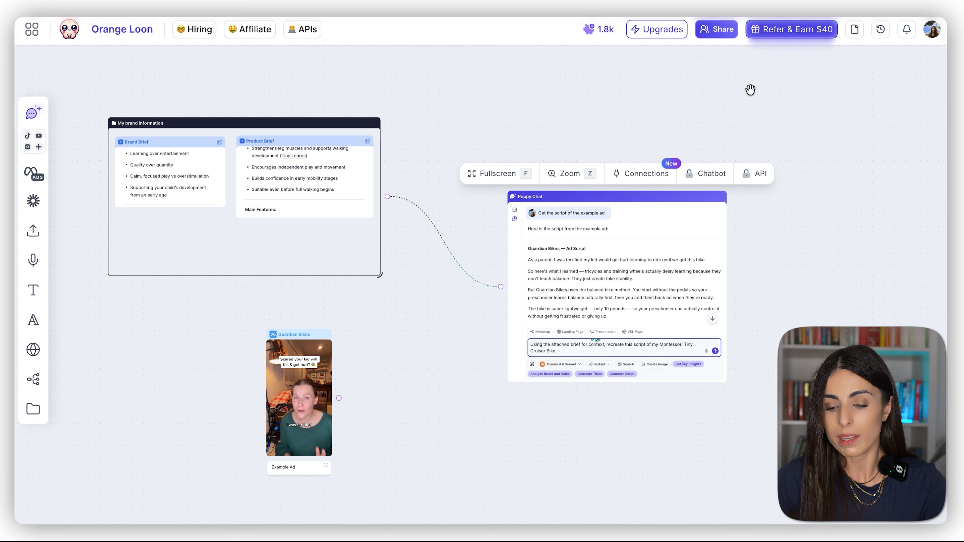
{"action": "left_click", "coordinate": [497, 173]}
{"action": "scroll", "coordinate": [470, 183], "scroll_direction": "down", "scroll_amount": 5}
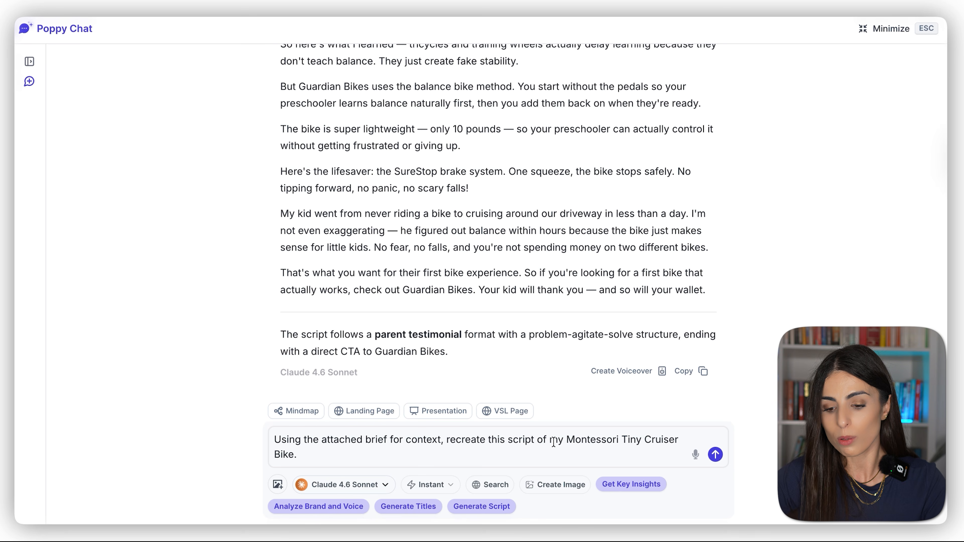
{"action": "double_click", "coordinate": [545, 439]}
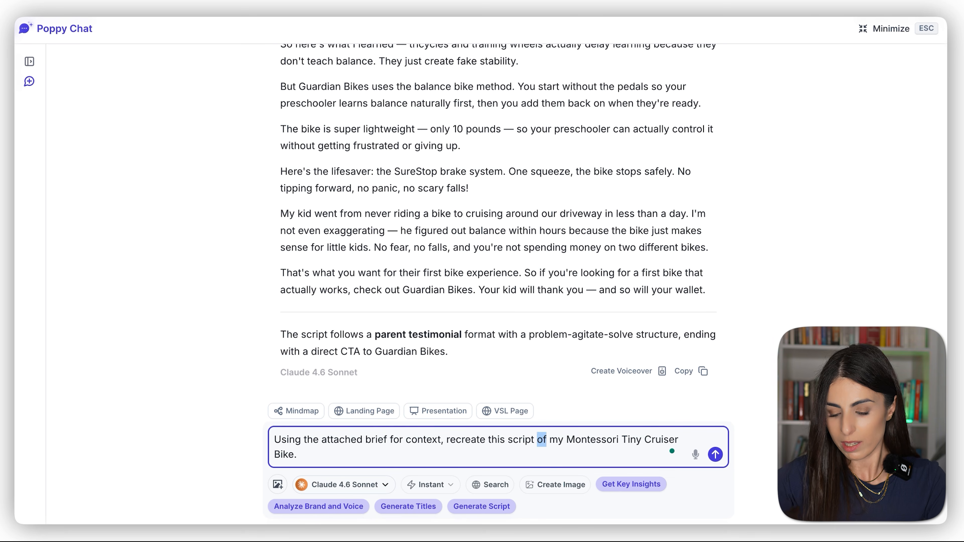
{"action": "type", "text": "for"}
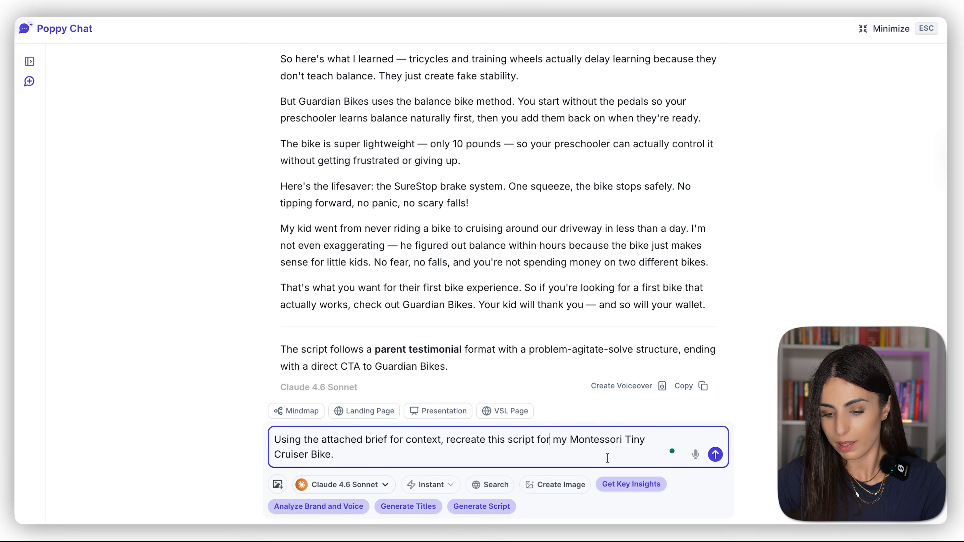
{"action": "key", "text": "Return"}
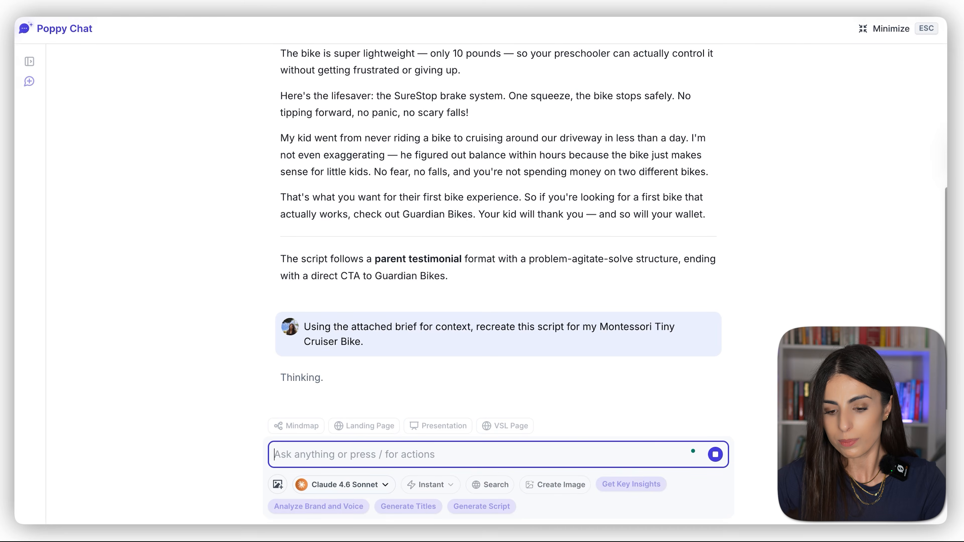
{"action": "scroll", "coordinate": [458, 209], "scroll_direction": "up", "scroll_amount": 10}
{"action": "scroll", "coordinate": [458, 210], "scroll_direction": "down", "scroll_amount": 10}
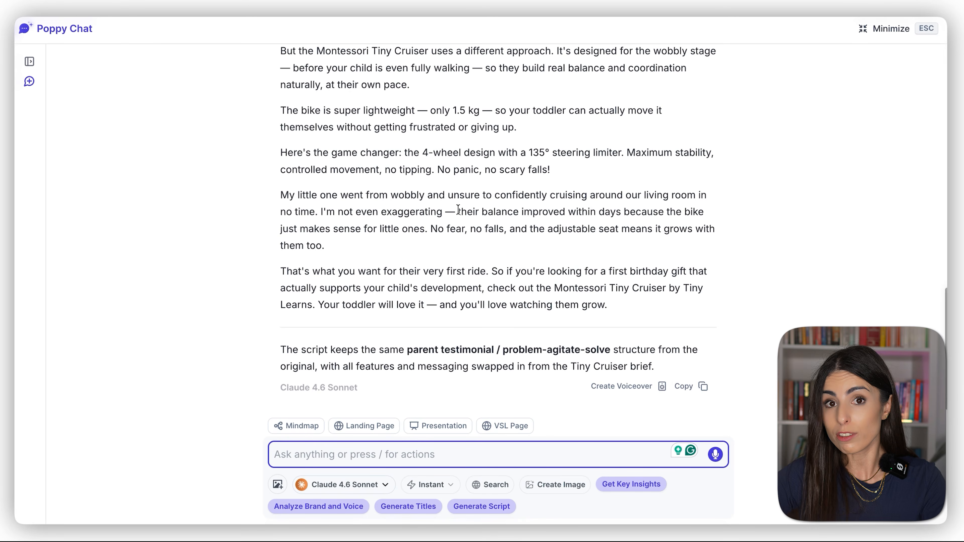
Step: Return to the board from the fullscreen chat and search the ads library for "balancing bike"
{"action": "scroll", "coordinate": [458, 210], "scroll_direction": "up", "scroll_amount": 10}
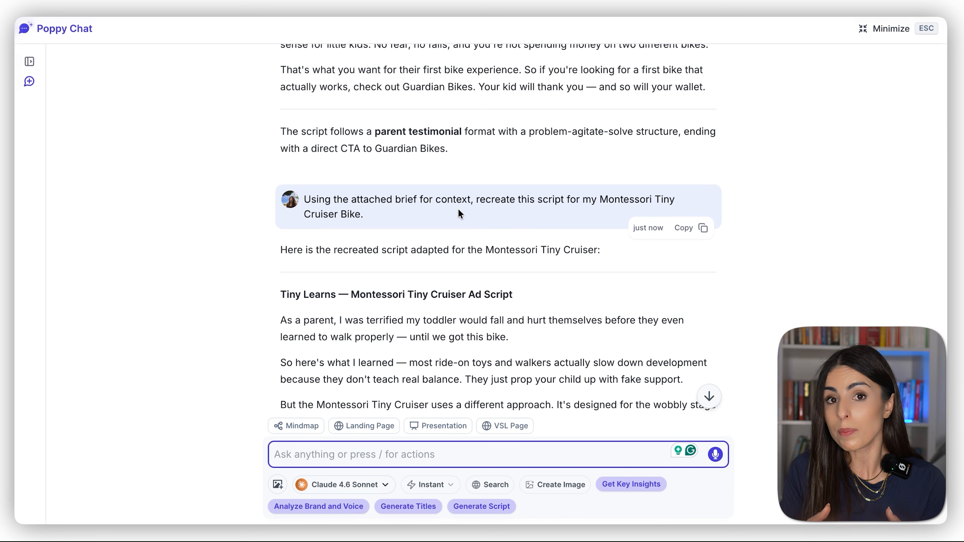
{"action": "key", "text": "Escape"}
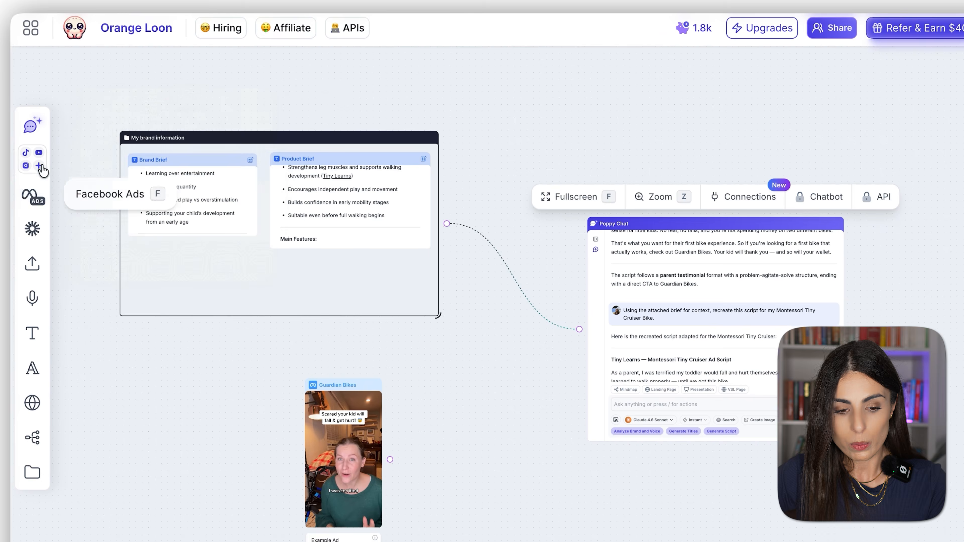
{"action": "left_click", "coordinate": [29, 176]}
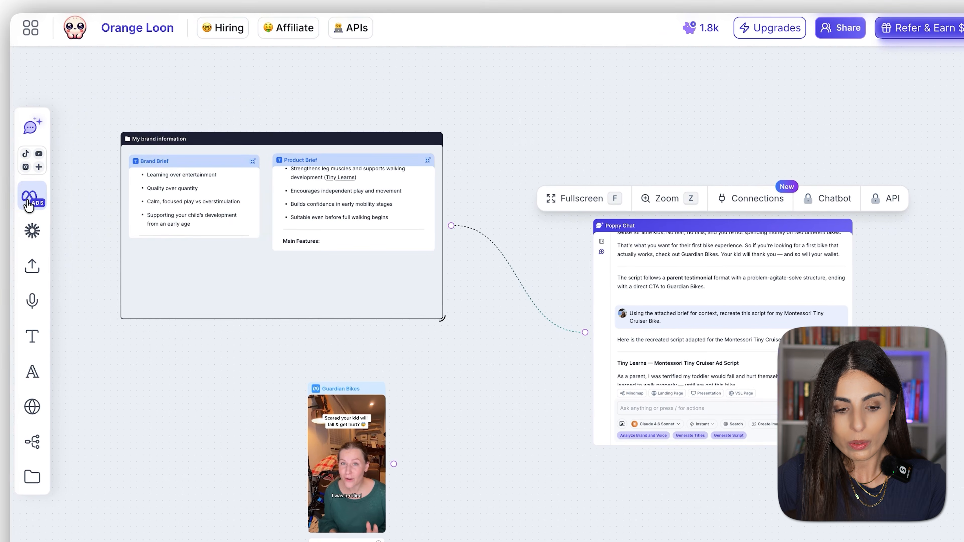
{"action": "type", "text": "balan"}
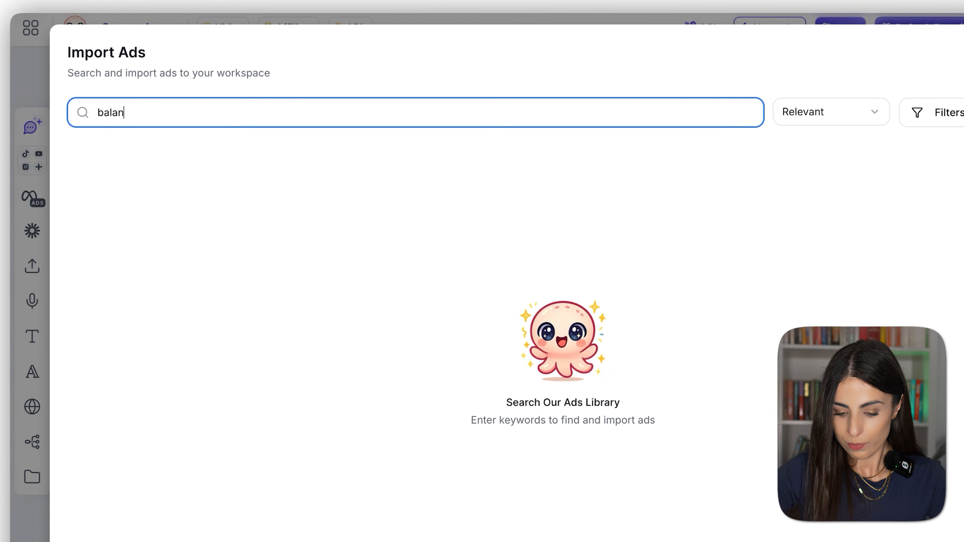
{"action": "type", "text": "cing bike"}
{"action": "key", "text": "Return"}
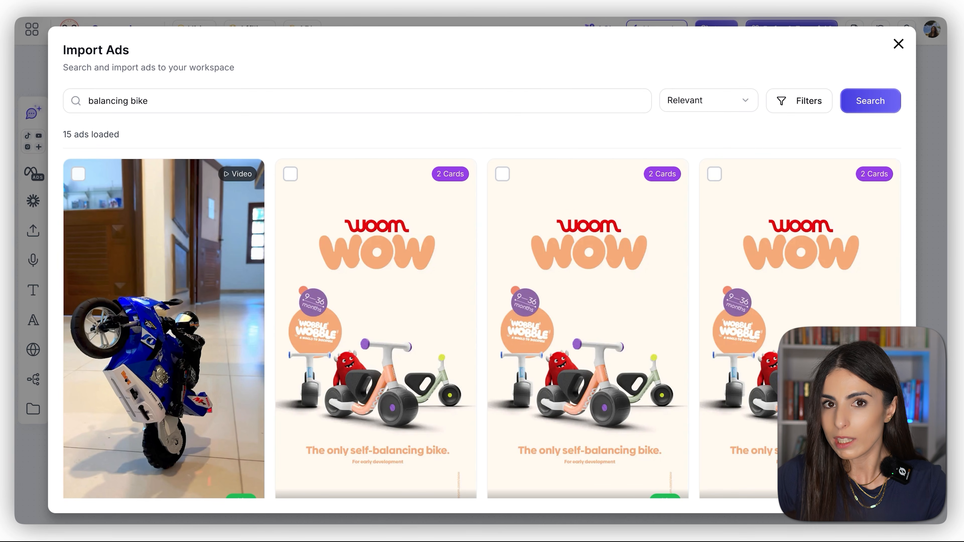
Step: Import the three-card woombikes ad showing a toddler riding the woom WOW in a garden
{"action": "scroll", "coordinate": [319, 228], "scroll_direction": "down", "scroll_amount": 10}
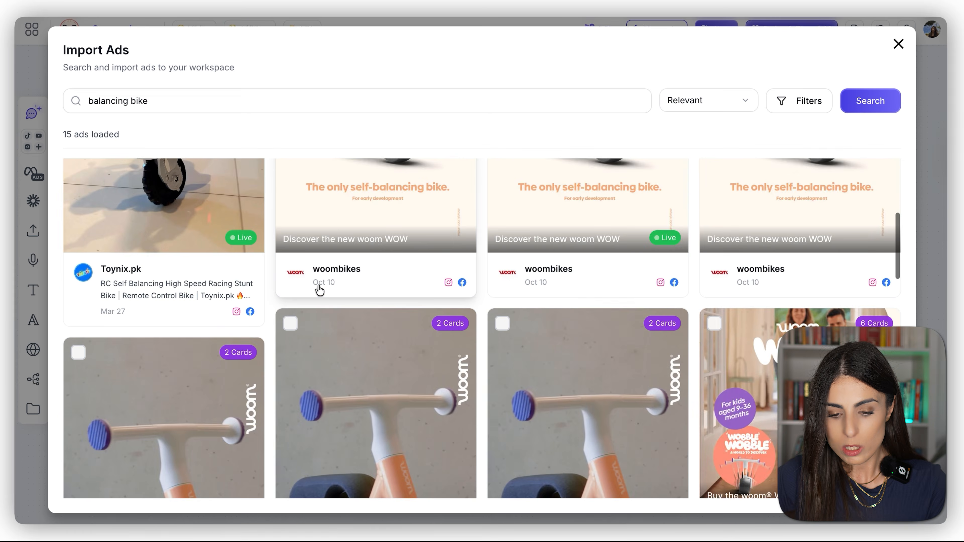
{"action": "scroll", "coordinate": [319, 291], "scroll_direction": "up", "scroll_amount": 5}
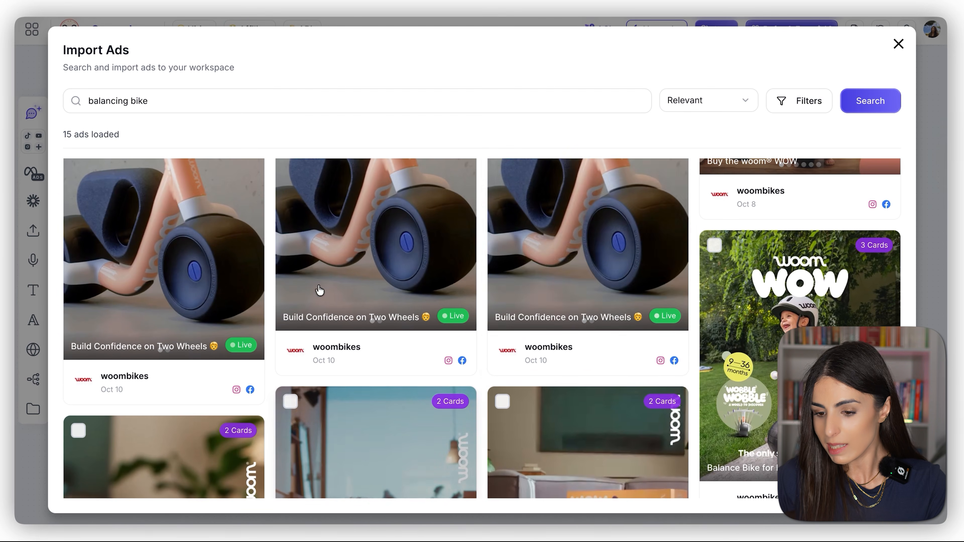
{"action": "left_click", "coordinate": [719, 247]}
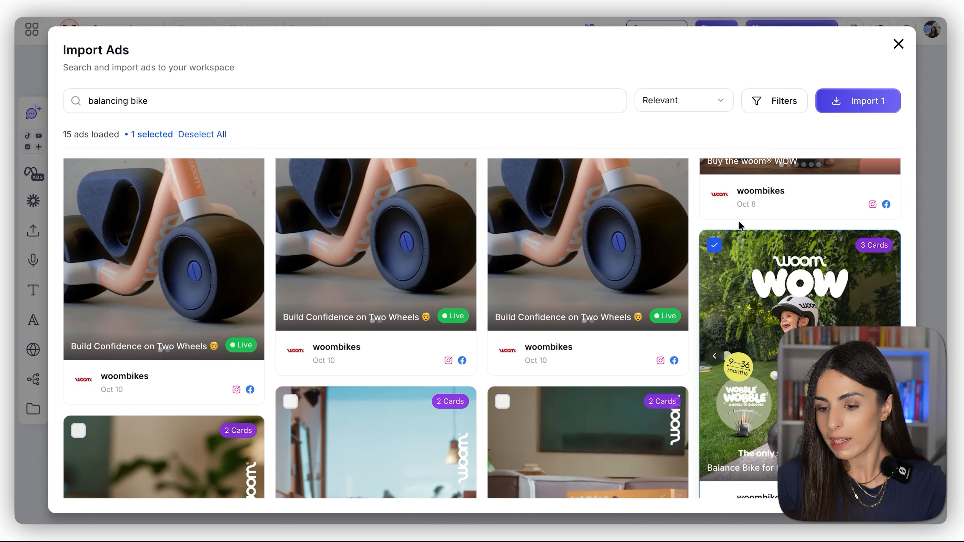
{"action": "left_click", "coordinate": [863, 108]}
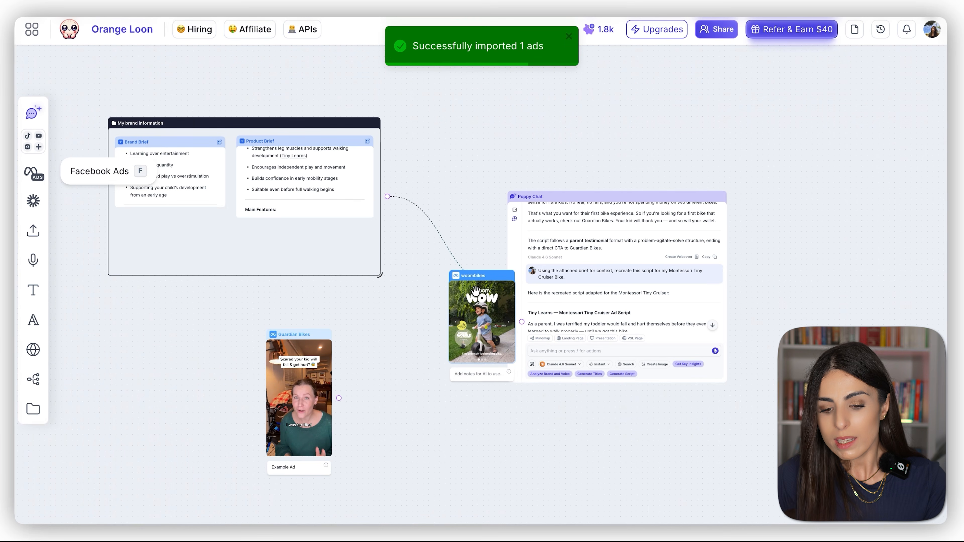
Step: Place the woombikes ad below the Poppy Chat, beside the Guardian Bikes ad, and enlarge it
{"action": "left_click_drag", "start_coordinate": [487, 281], "coordinate": [443, 412]}
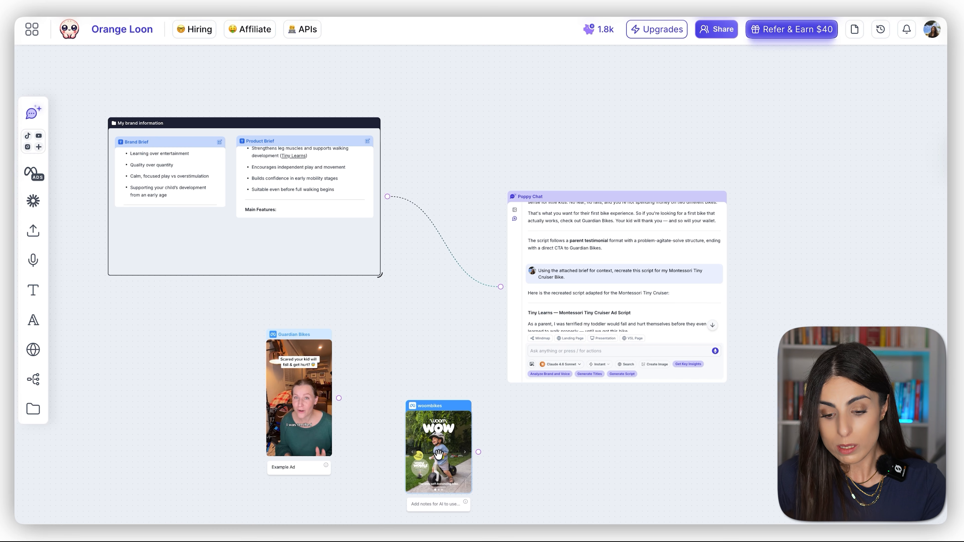
{"action": "scroll", "coordinate": [439, 462], "scroll_direction": "down", "scroll_amount": 10}
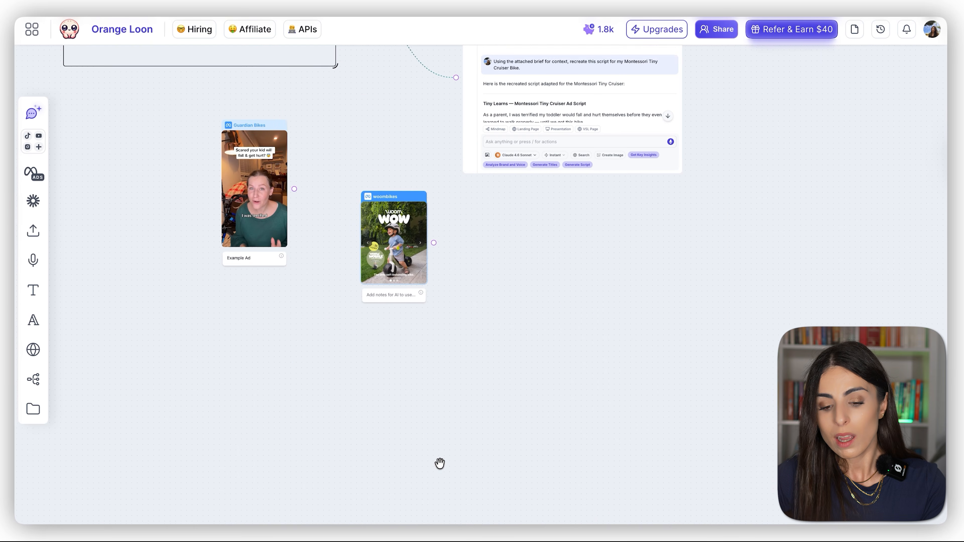
{"action": "left_click_drag", "start_coordinate": [426, 271], "coordinate": [469, 330]}
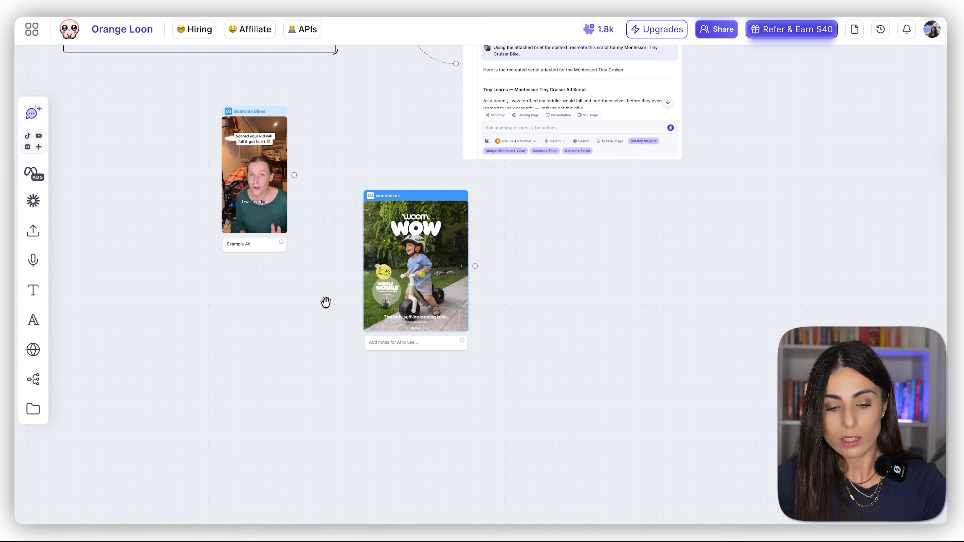
Step: Upload the "Discover the Woom WOW Self-Balancing Bike!" image from the device and place it below and right of the woombikes ad
{"action": "mouse_move", "coordinate": [29, 238]}
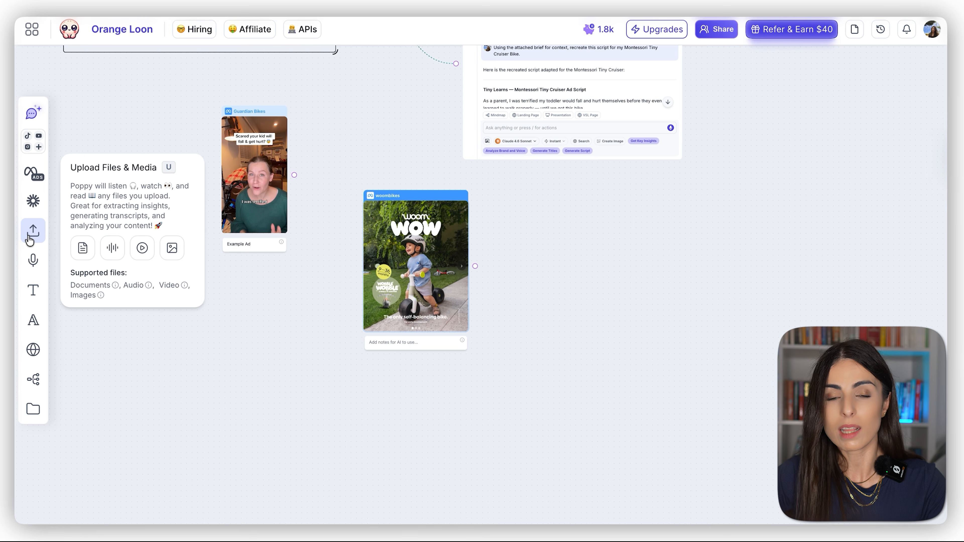
{"action": "left_click", "coordinate": [159, 227]}
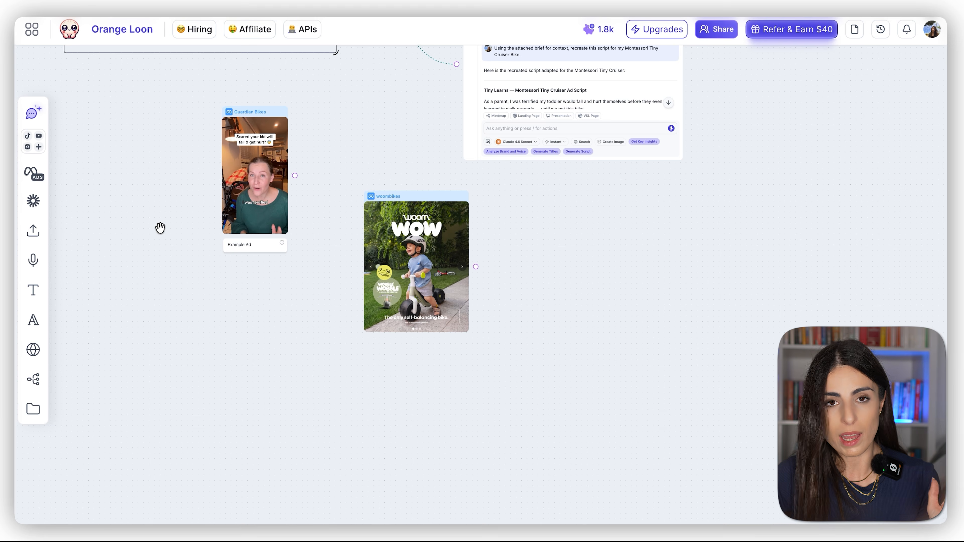
{"action": "left_click", "coordinate": [33, 231]}
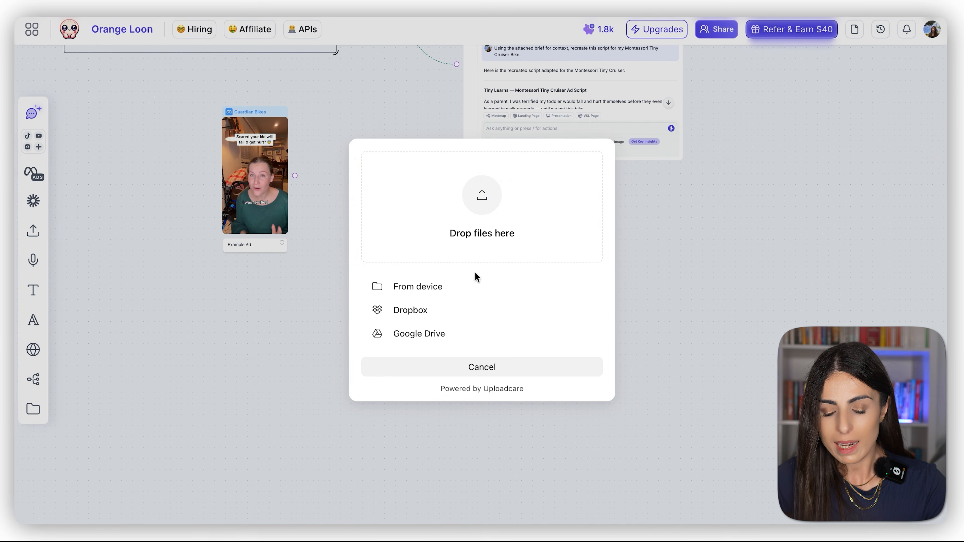
{"action": "left_click", "coordinate": [502, 184]}
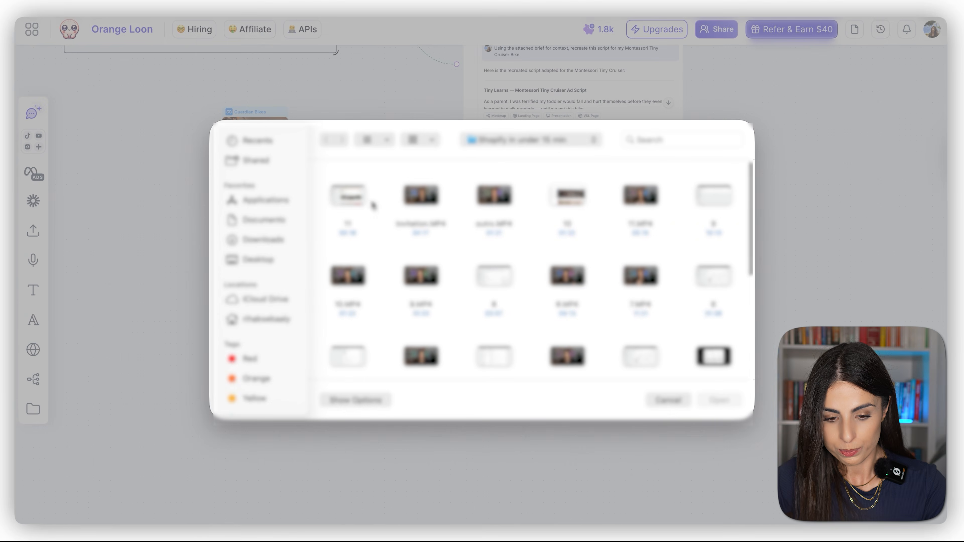
{"action": "left_click", "coordinate": [276, 247]}
{"action": "double_click", "coordinate": [348, 205]}
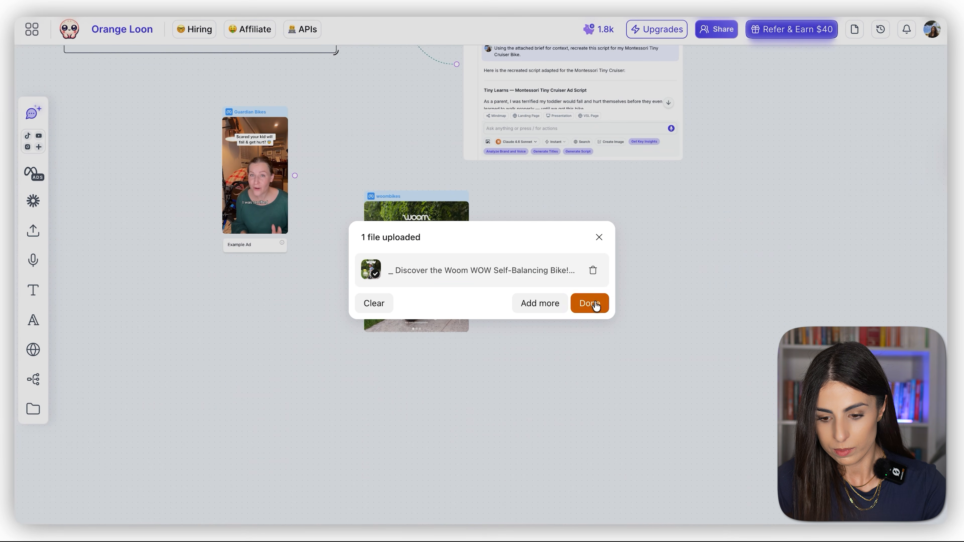
{"action": "left_click", "coordinate": [593, 304]}
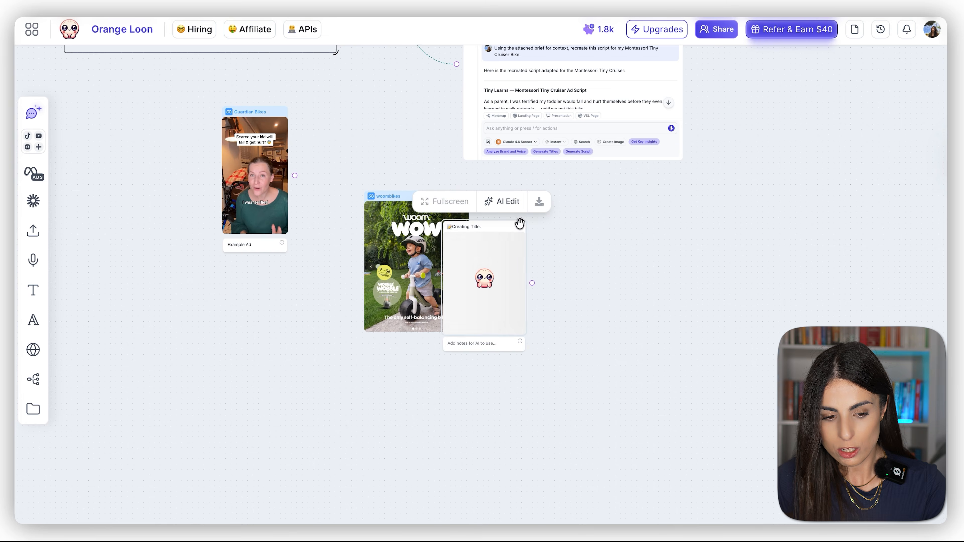
{"action": "left_click_drag", "start_coordinate": [495, 239], "coordinate": [571, 307]}
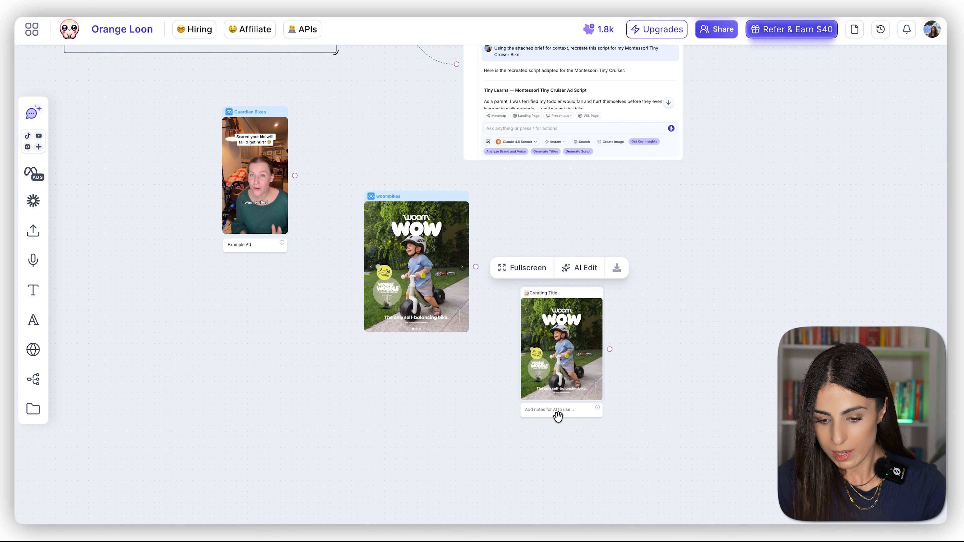
Step: Add the AI note "Example Ad" to the uploaded Woom WOW image
{"action": "scroll", "coordinate": [558, 414], "scroll_direction": "up", "scroll_amount": 5}
{"action": "left_click", "coordinate": [555, 367]}
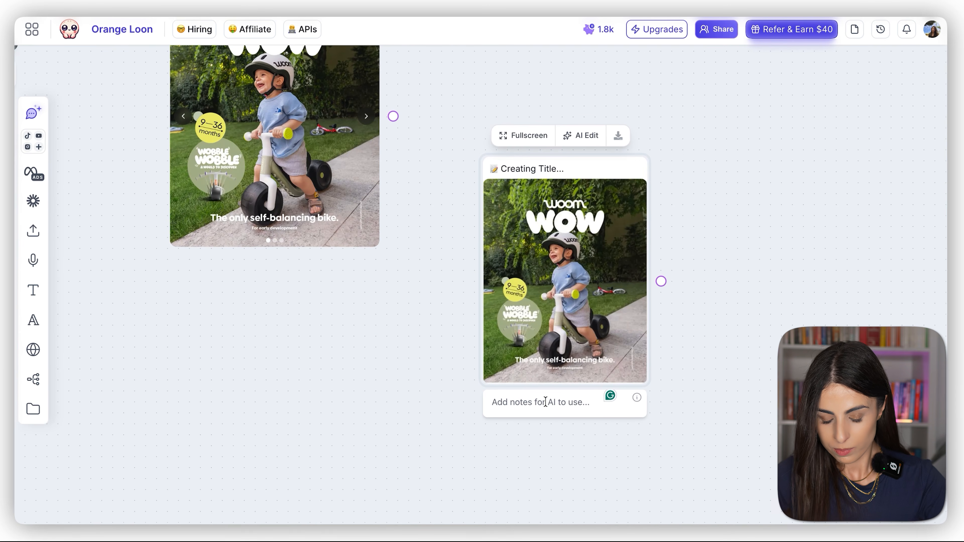
{"action": "left_click", "coordinate": [545, 402]}
{"action": "type", "text": "Example Ad"}
{"action": "left_click", "coordinate": [743, 401]}
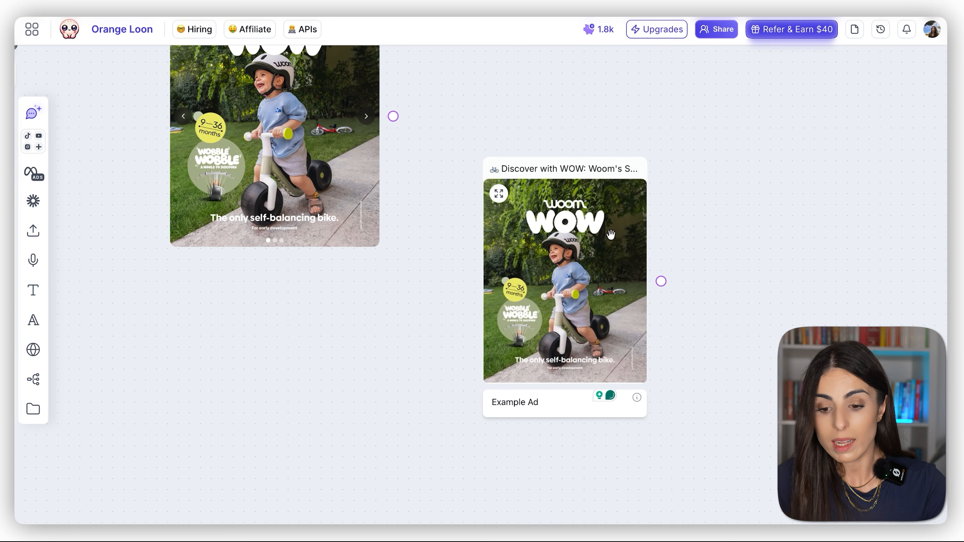
Step: Upload "Perfect First Ride-On Toy for Kids!.png" from the device and place it to the right of the uploaded Woom WOW image
{"action": "scroll", "coordinate": [585, 224], "scroll_direction": "right", "scroll_amount": 6}
{"action": "scroll", "coordinate": [584, 224], "scroll_direction": "up", "scroll_amount": 3}
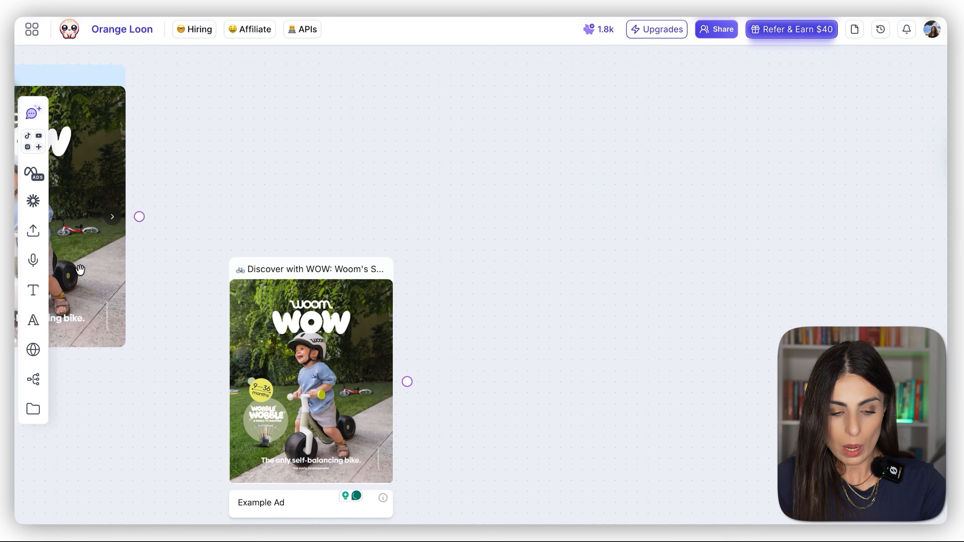
{"action": "left_click", "coordinate": [34, 231]}
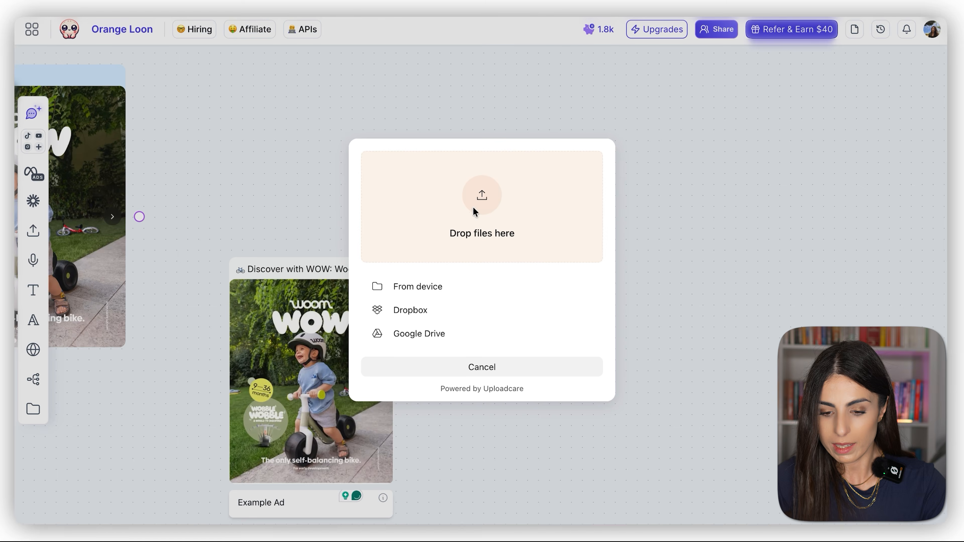
{"action": "left_click", "coordinate": [474, 211]}
{"action": "double_click", "coordinate": [446, 209]}
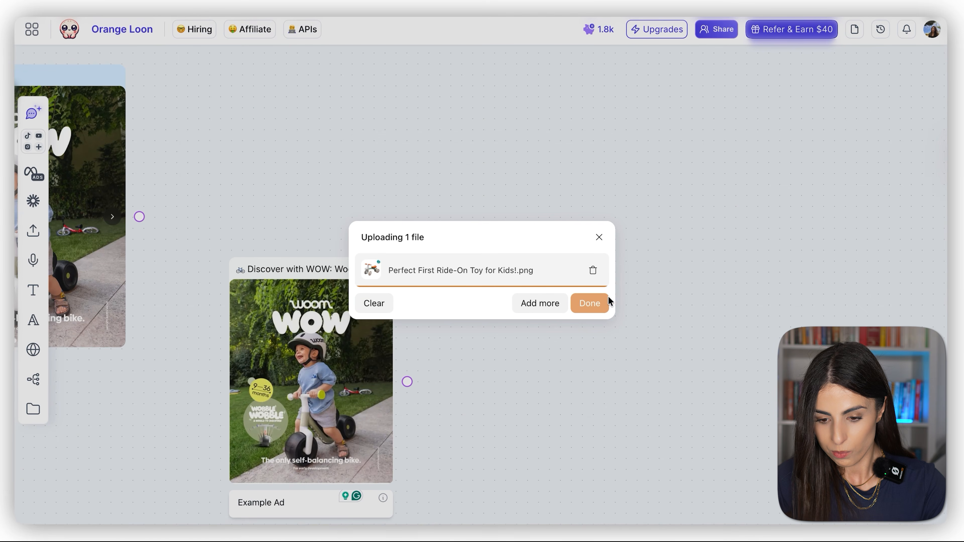
{"action": "left_click", "coordinate": [590, 304]}
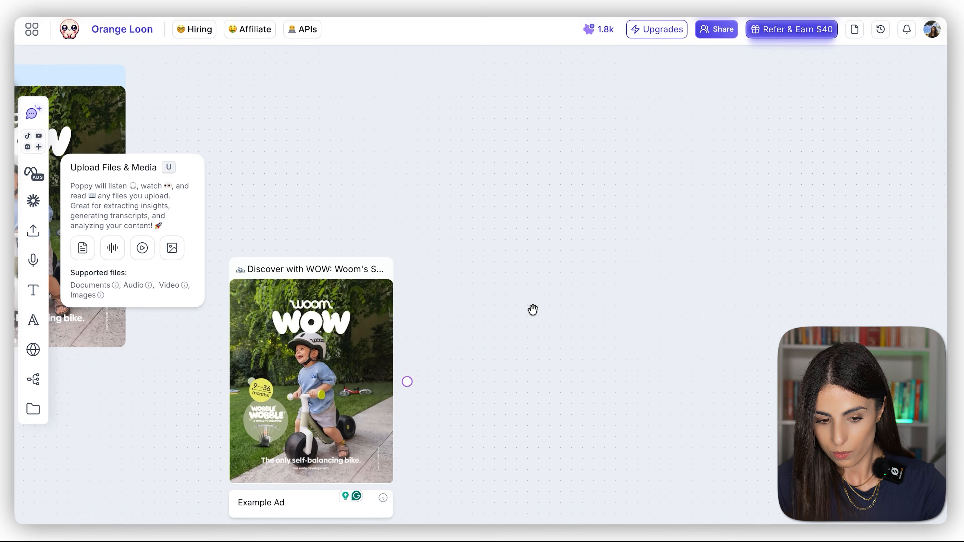
{"action": "left_click_drag", "start_coordinate": [472, 201], "coordinate": [533, 202]}
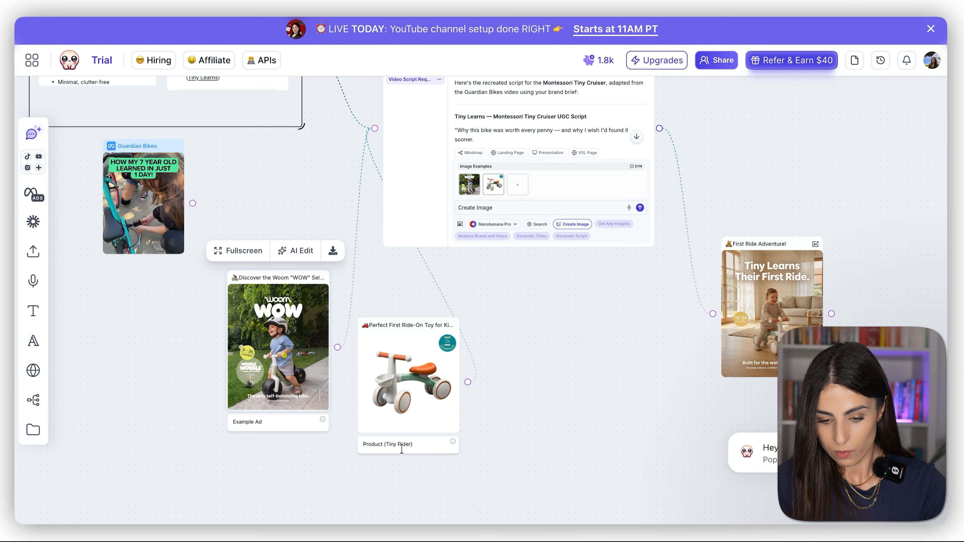
Step: Add the AI note "Product (Tiny Rider)" to the uploaded balance bike image
{"action": "left_click", "coordinate": [401, 444]}
{"action": "triple_click", "coordinate": [401, 444]}
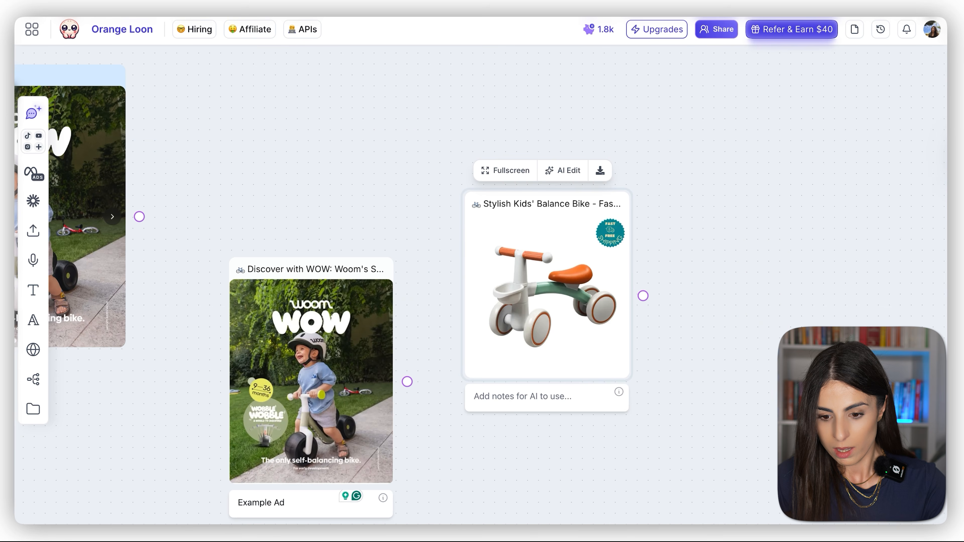
{"action": "type", "text": "Product (Tiny Rider)"}
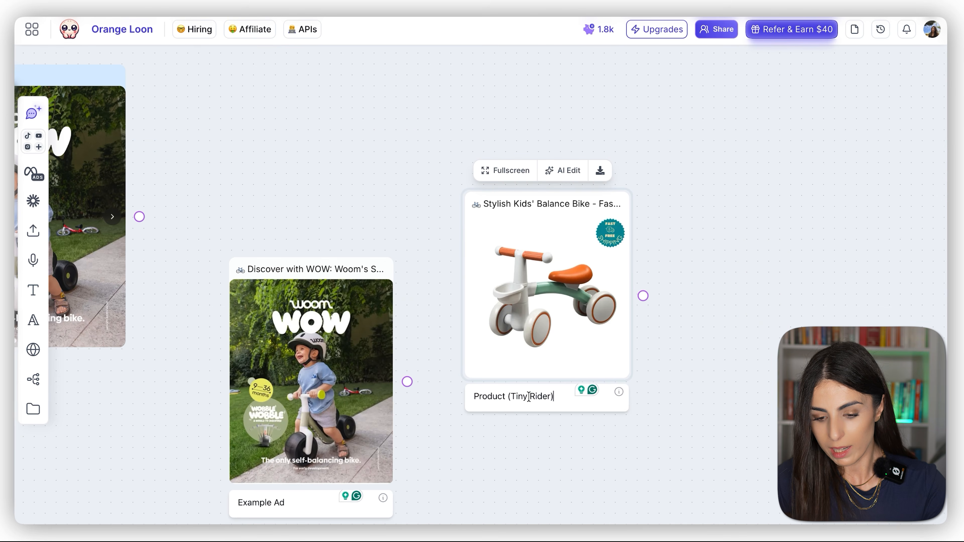
{"action": "left_click", "coordinate": [701, 404]}
Step: Move the woombikes ad further down and left, and shift the Poppy Chat slightly to the right
{"action": "scroll", "coordinate": [471, 335], "scroll_direction": "down", "scroll_amount": 1}
{"action": "scroll", "coordinate": [470, 335], "scroll_direction": "down", "scroll_amount": 5}
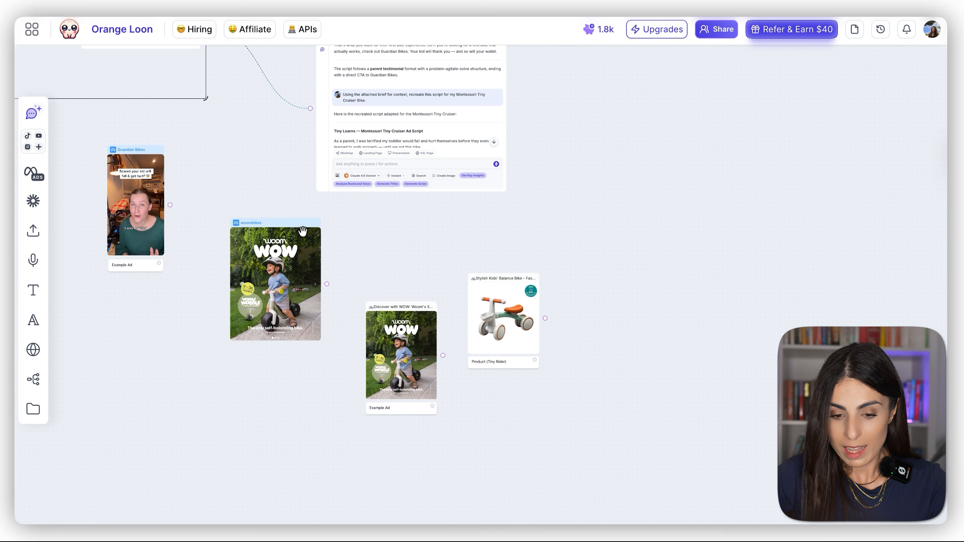
{"action": "left_click_drag", "start_coordinate": [303, 232], "coordinate": [256, 277]}
{"action": "scroll", "coordinate": [407, 228], "scroll_direction": "up", "scroll_amount": 5}
{"action": "left_click_drag", "start_coordinate": [455, 192], "coordinate": [505, 188]}
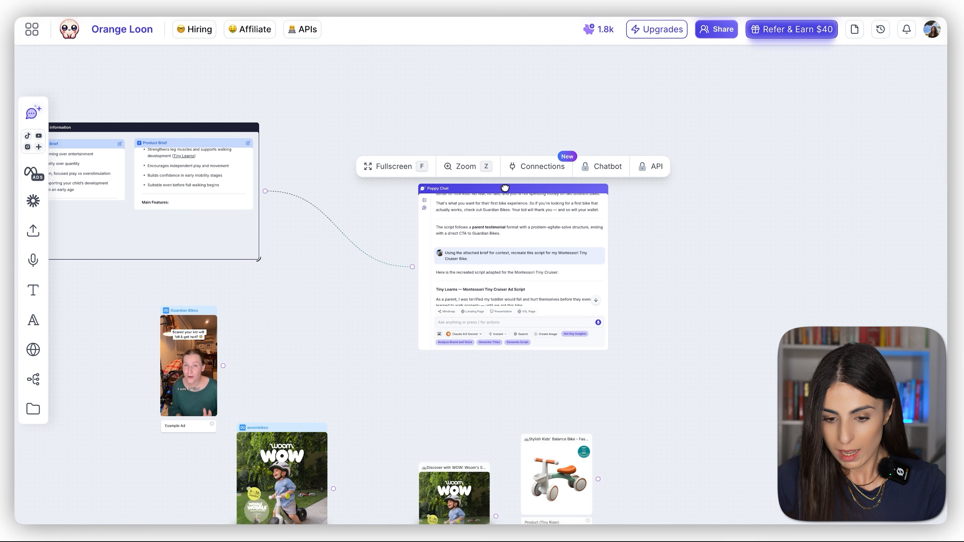
Step: Start a new conversation in the Poppy Chat and switch it to Create Image mode
{"action": "scroll", "coordinate": [424, 218], "scroll_direction": "up", "scroll_amount": 5}
{"action": "left_click", "coordinate": [426, 203]}
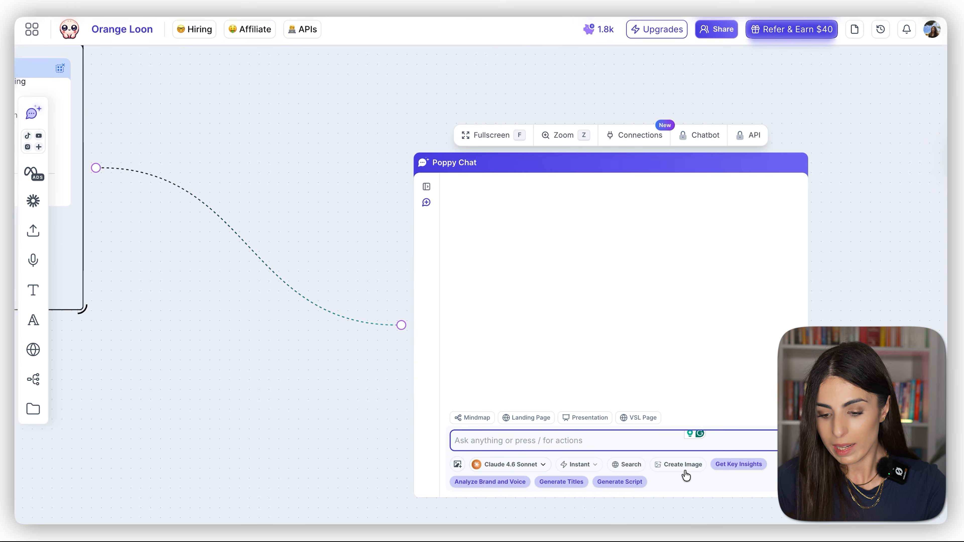
{"action": "left_click", "coordinate": [680, 466]}
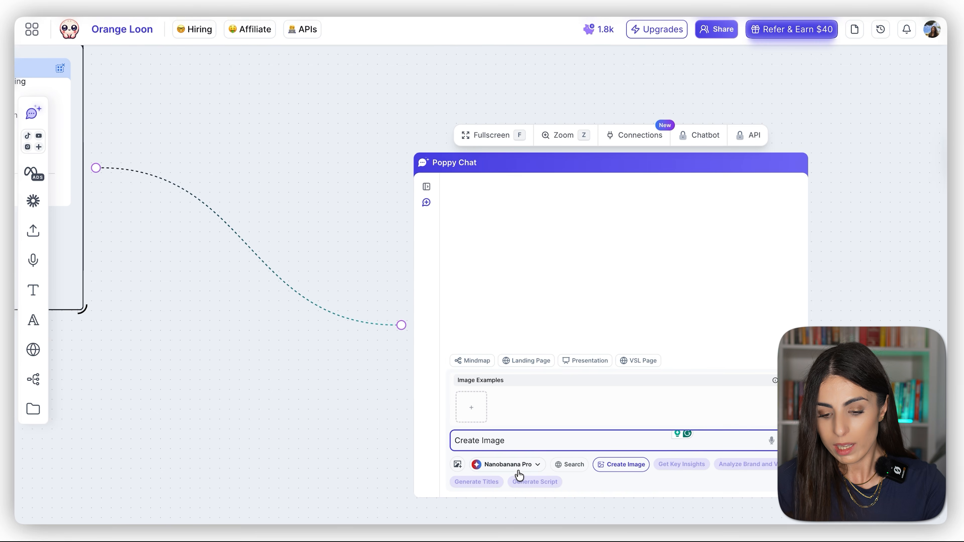
Step: Move the uploaded Woom WOW image above the woombikes ad, to the right of the Guardian Bikes ad
{"action": "scroll", "coordinate": [518, 473], "scroll_direction": "up", "scroll_amount": 5}
{"action": "scroll", "coordinate": [520, 475], "scroll_direction": "down", "scroll_amount": 5}
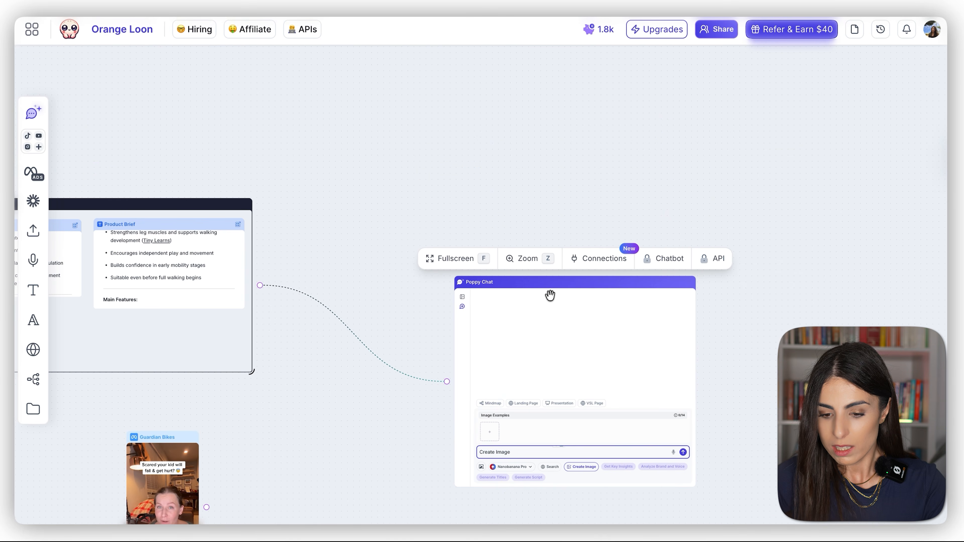
{"action": "left_click", "coordinate": [549, 221]}
{"action": "left_click_drag", "start_coordinate": [743, 358], "coordinate": [678, 168]}
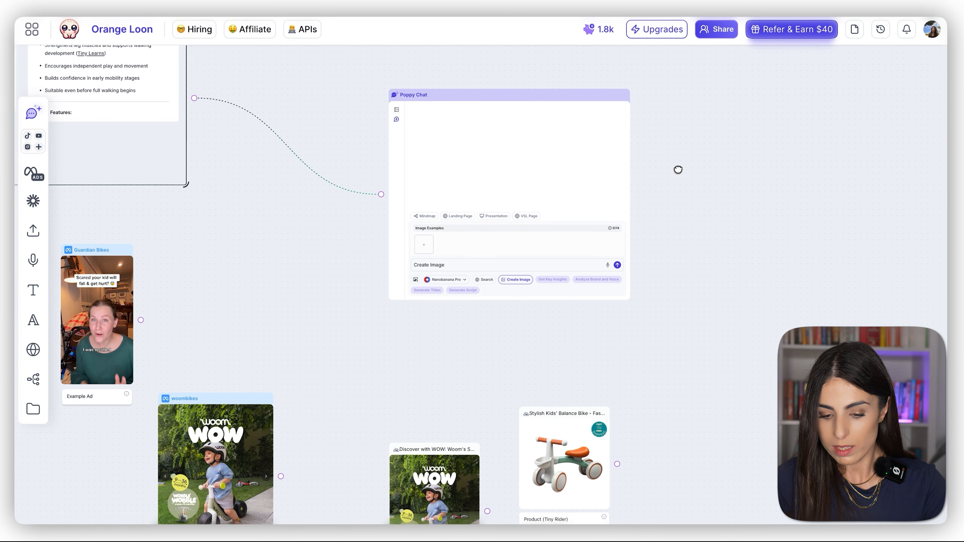
{"action": "left_click_drag", "start_coordinate": [459, 469], "coordinate": [271, 239]}
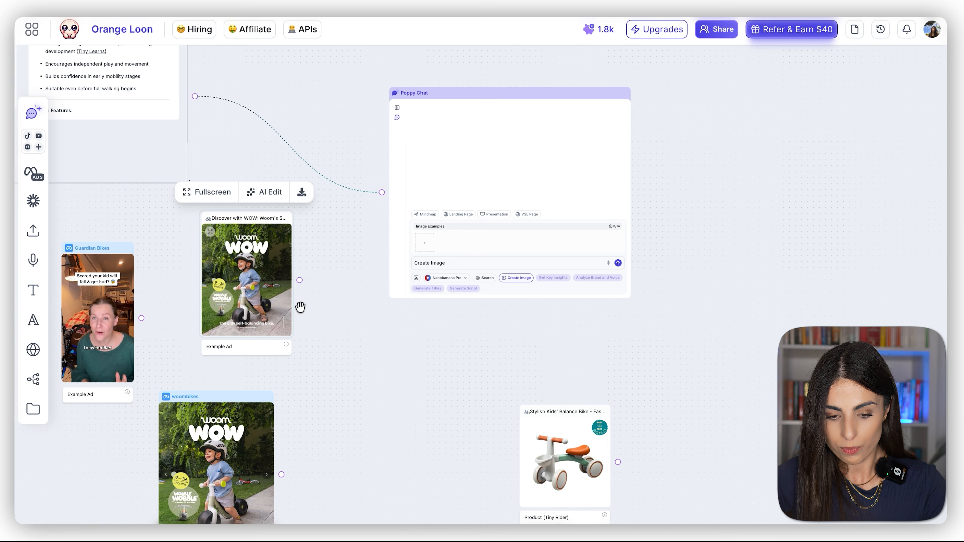
Step: Connect the Woom WOW image and the balance bike image to the Poppy Chat, moving the bike image closer to the Woom WOW image
{"action": "left_click_drag", "start_coordinate": [300, 280], "coordinate": [382, 193]}
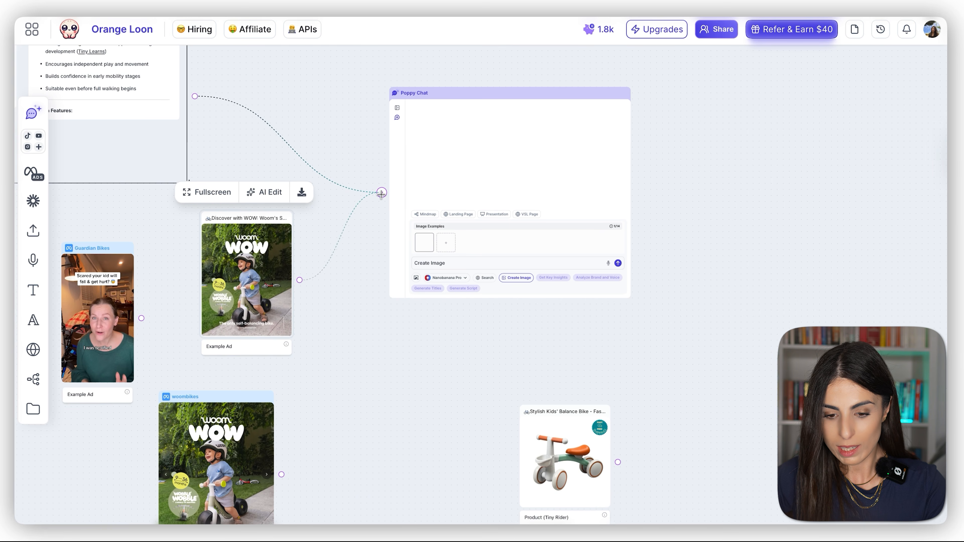
{"action": "left_click_drag", "start_coordinate": [554, 458], "coordinate": [333, 441]}
{"action": "left_click_drag", "start_coordinate": [397, 445], "coordinate": [382, 192]}
Step: In the expanded Poppy Chat, submit the image prompt "Using the attached brief for context, recreate this script of my Montessori Tiny Cruiser Bike."
{"action": "left_click", "coordinate": [406, 71]}
{"action": "left_click", "coordinate": [366, 452]}
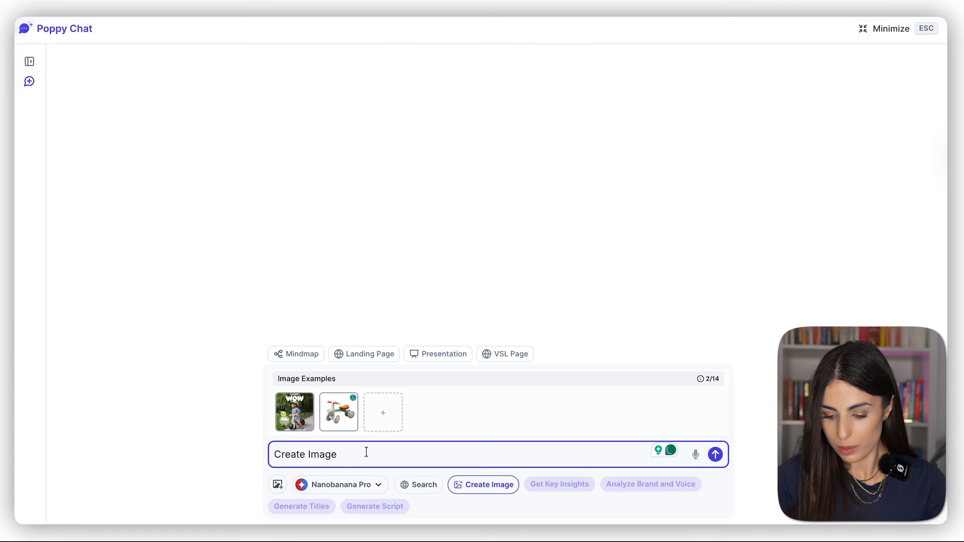
{"action": "type", "text": "Using the attached brief for context, recreate this script of my Montessori Tiny Cruiser Bike."}
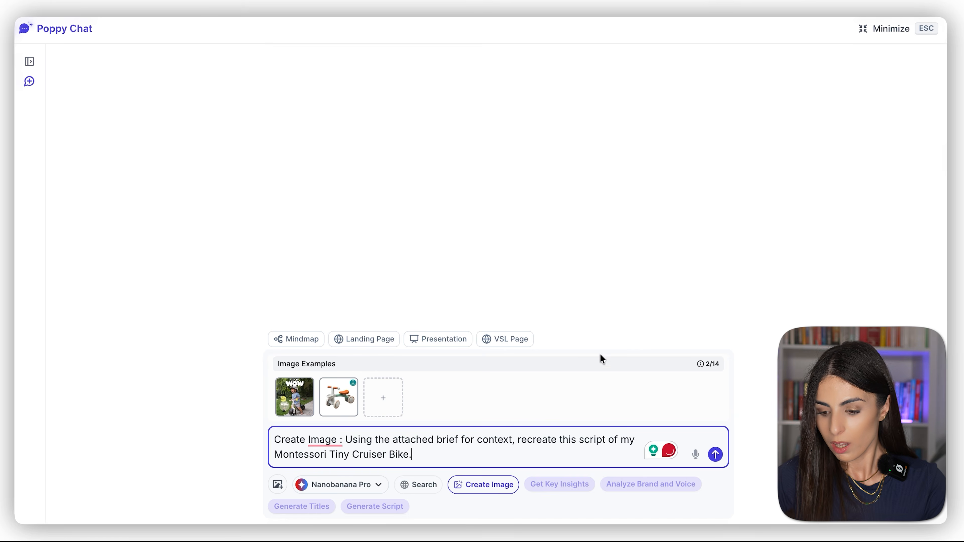
{"action": "key", "text": "Return"}
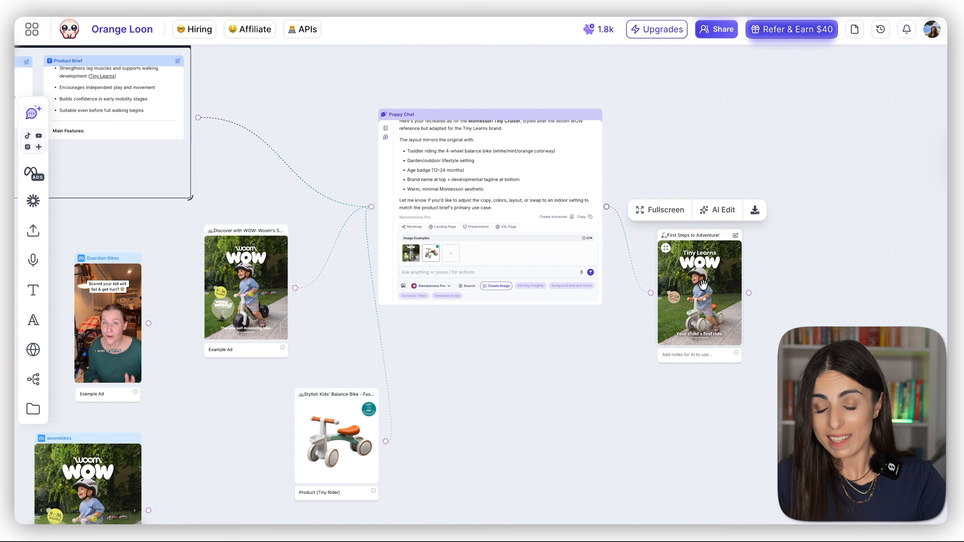
Step: View the generated Tiny Learns WOW ad and the original balance bike image enlarged to compare the product
{"action": "scroll", "coordinate": [703, 284], "scroll_direction": "up", "scroll_amount": 2}
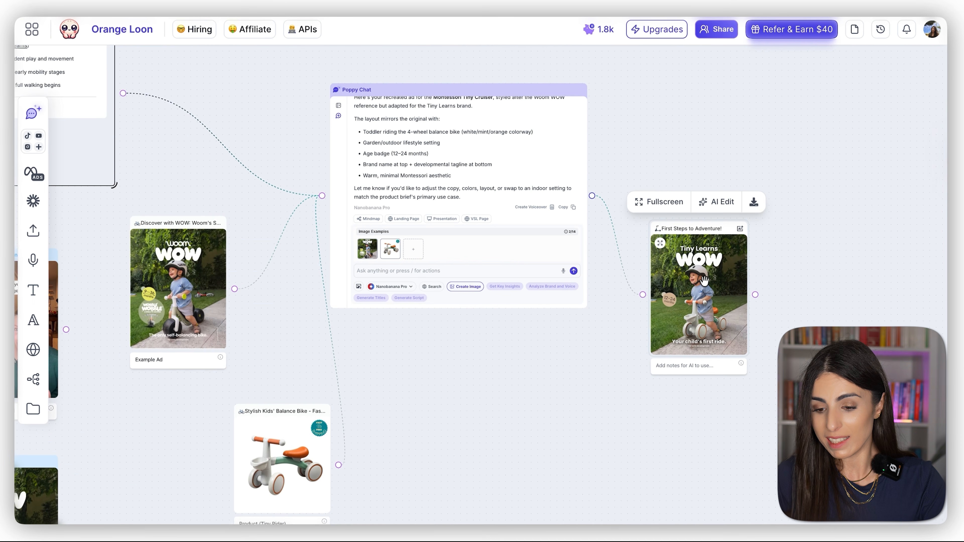
{"action": "left_click", "coordinate": [705, 273]}
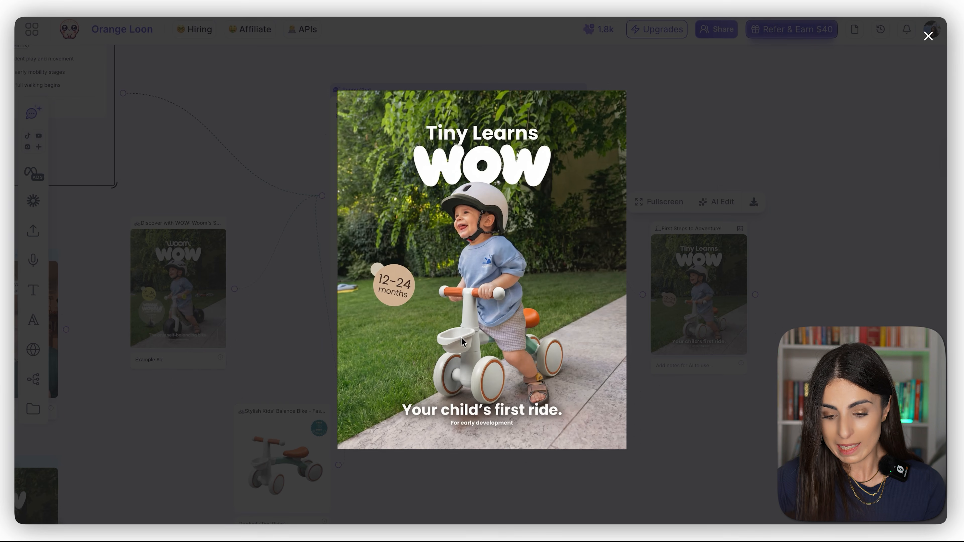
{"action": "left_click", "coordinate": [684, 434]}
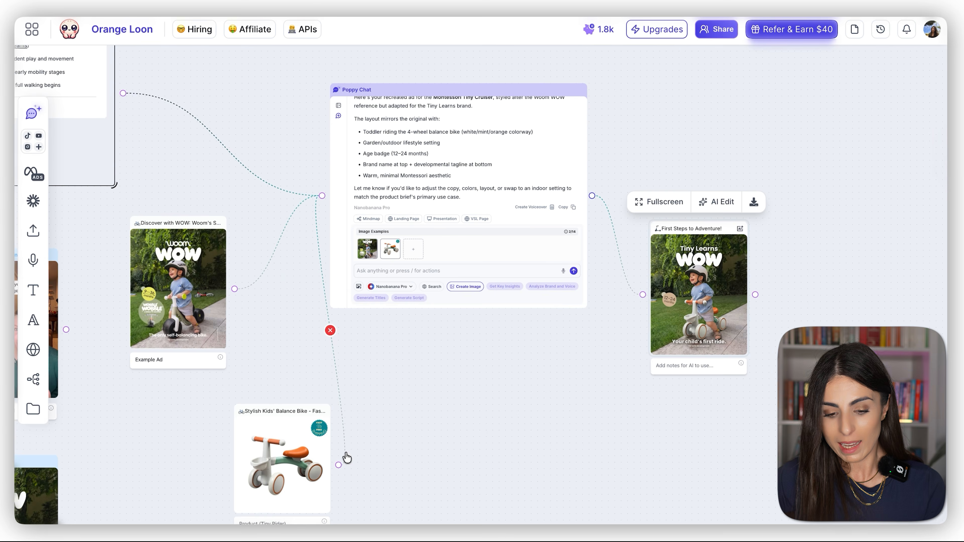
{"action": "left_click", "coordinate": [294, 462]}
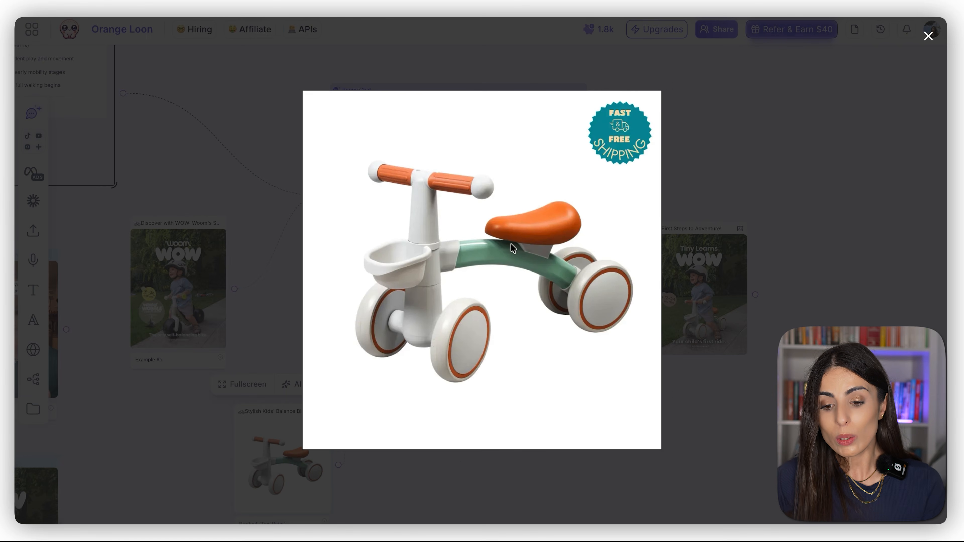
{"action": "left_click", "coordinate": [664, 402]}
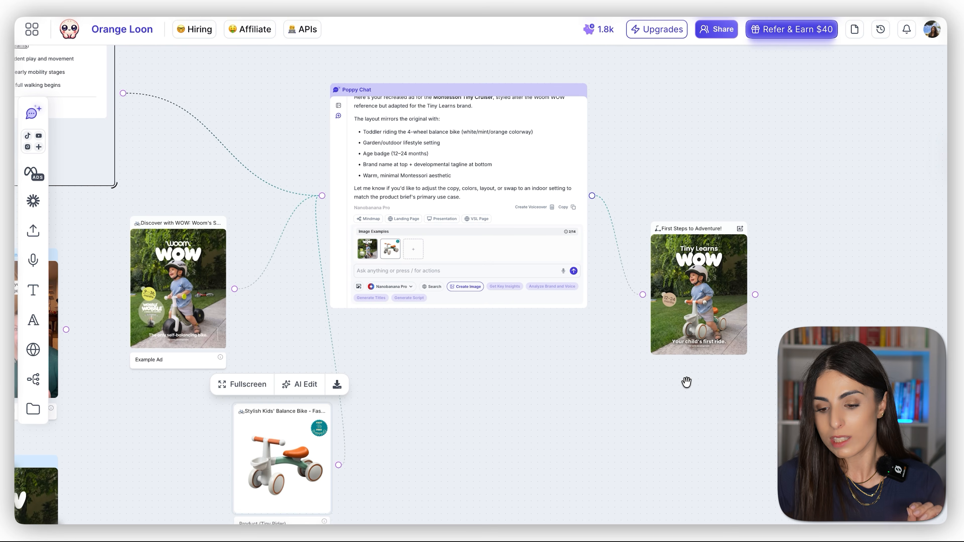